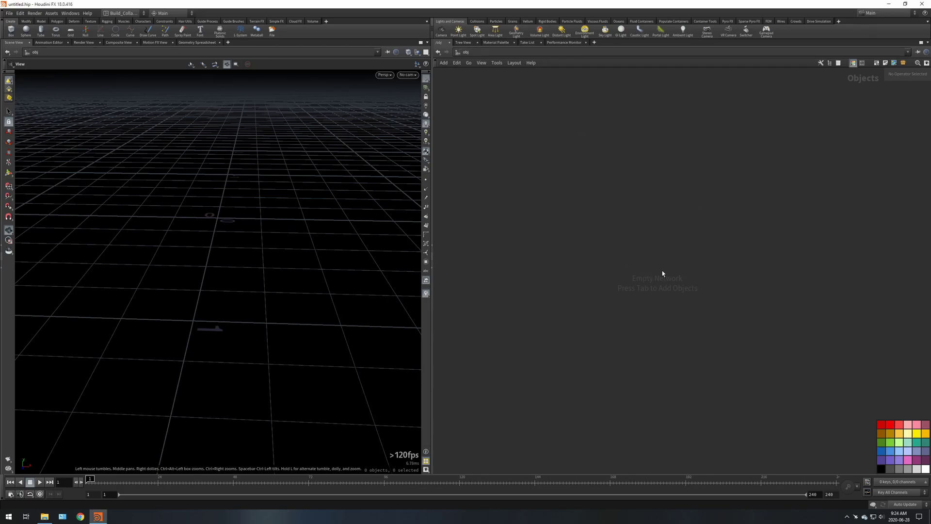
Step: Add a File geometry object to the scene, enter it and delete the default node inside
{"action": "key", "text": "Tab"}
{"action": "type", "text": "file"}
{"action": "key", "text": "Return"}
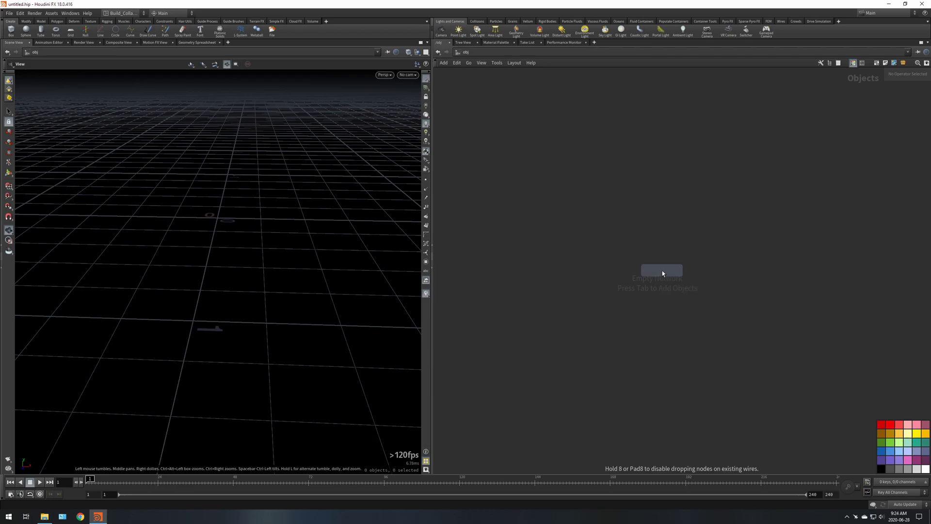
{"action": "left_click", "coordinate": [654, 281]}
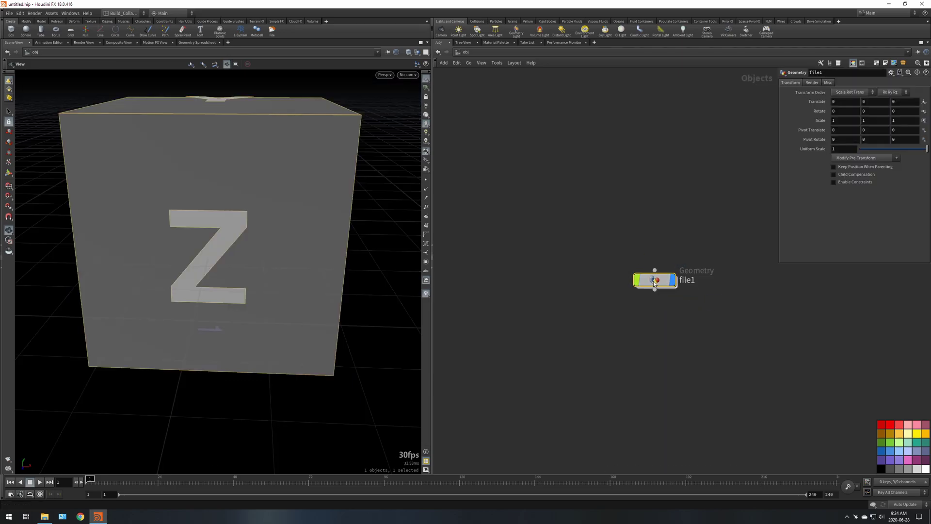
{"action": "double_click", "coordinate": [653, 283]}
{"action": "key", "text": "Delete"}
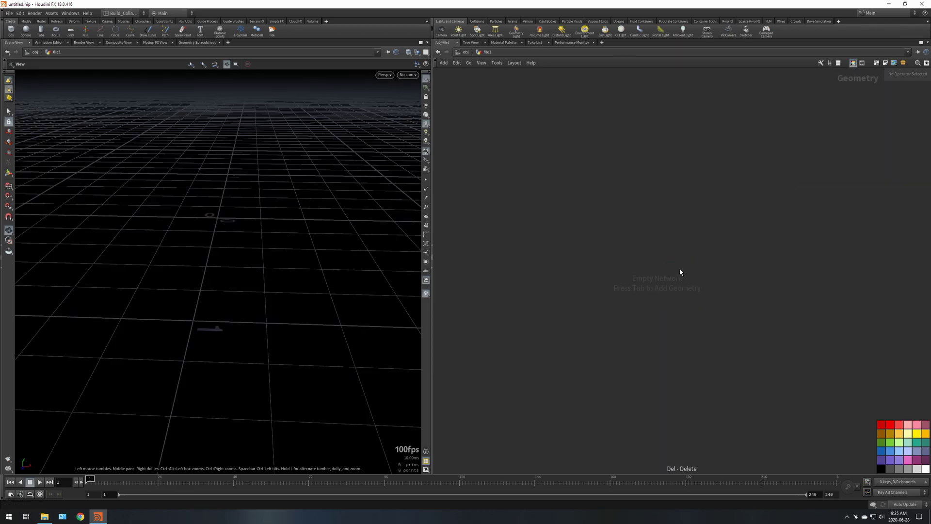
Step: Place a USD Import node in the empty geometry network
{"action": "key", "text": "Tab"}
{"action": "type", "text": "usd i"}
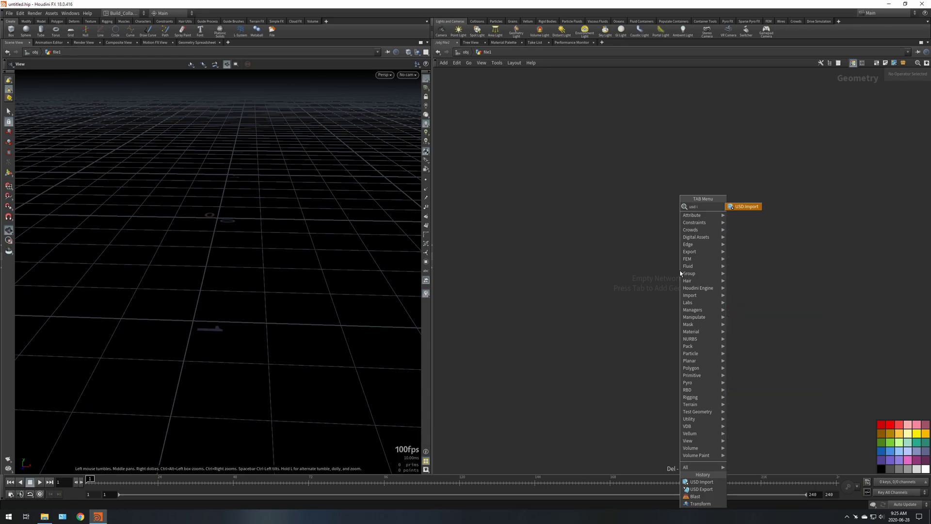
{"action": "key", "text": "Return"}
{"action": "left_click", "coordinate": [656, 282]}
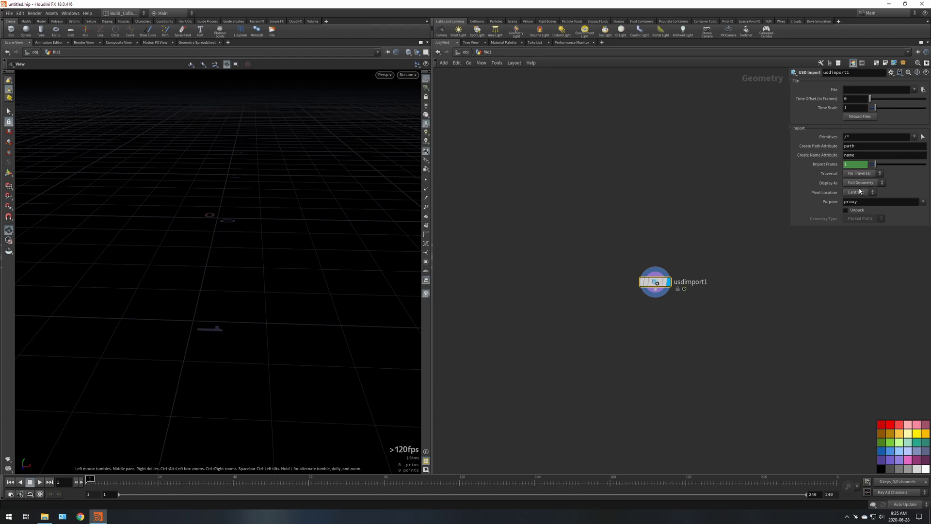
Step: Set the USD import to unpack its geometry as Polygons and load the file "Military Radio Hard Surface.usdc"
{"action": "left_click", "coordinate": [847, 210]}
{"action": "left_click", "coordinate": [860, 219]}
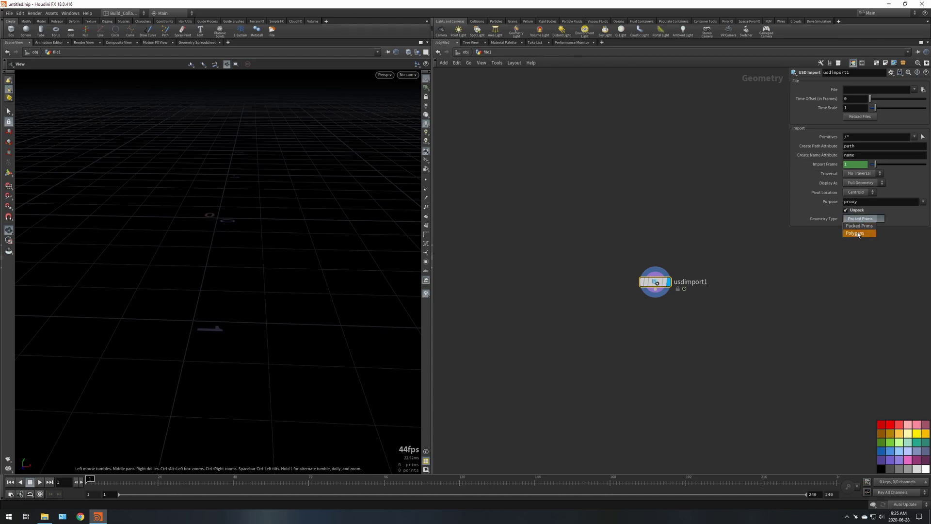
{"action": "left_click", "coordinate": [858, 232]}
{"action": "left_click", "coordinate": [923, 89]}
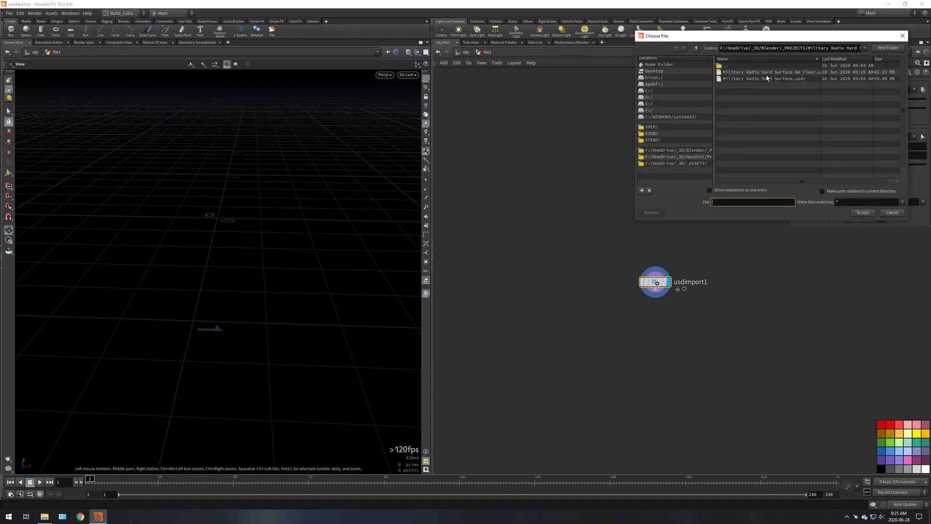
{"action": "double_click", "coordinate": [768, 79]}
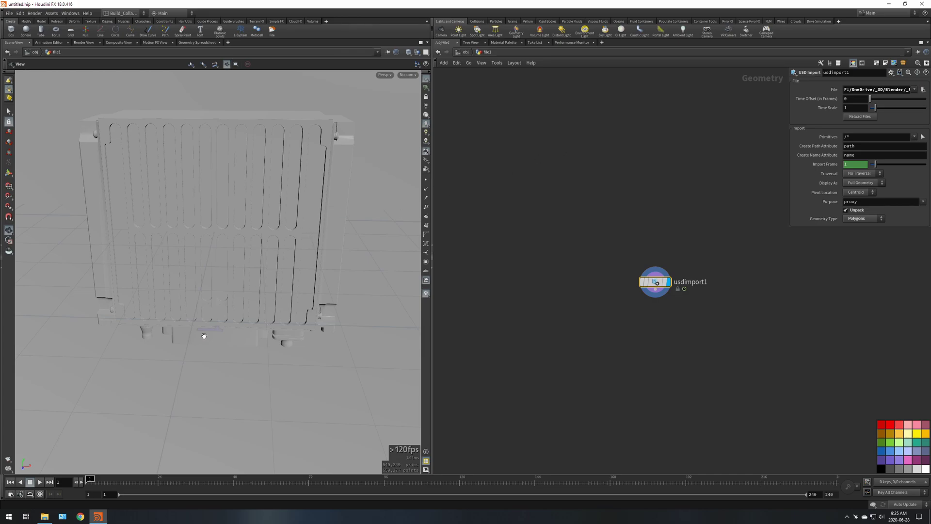
Step: Examine the imported radio and its floor plane from several angles in wireframe and shaded display
{"action": "mouse_move", "coordinate": [205, 335]}
{"action": "left_mouse_down"}
{"action": "mouse_move", "coordinate": [223, 246]}
{"action": "mouse_move", "coordinate": [224, 335]}
{"action": "left_mouse_up"}
{"action": "key", "text": "w"}
{"action": "middle_click_drag", "start_coordinate": [224, 335], "coordinate": [220, 241]}
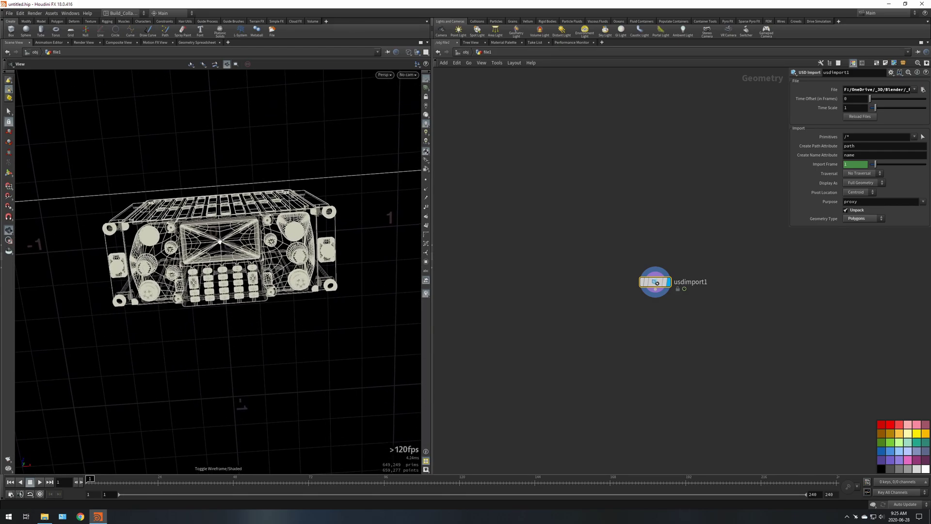
{"action": "key", "text": "w"}
{"action": "mouse_move", "coordinate": [279, 256]}
{"action": "left_mouse_down"}
{"action": "mouse_move", "coordinate": [231, 246]}
{"action": "mouse_move", "coordinate": [228, 221]}
{"action": "mouse_move", "coordinate": [339, 238]}
{"action": "left_mouse_up"}
{"action": "scroll", "coordinate": [216, 239], "scroll_direction": "down", "scroll_amount": 10}
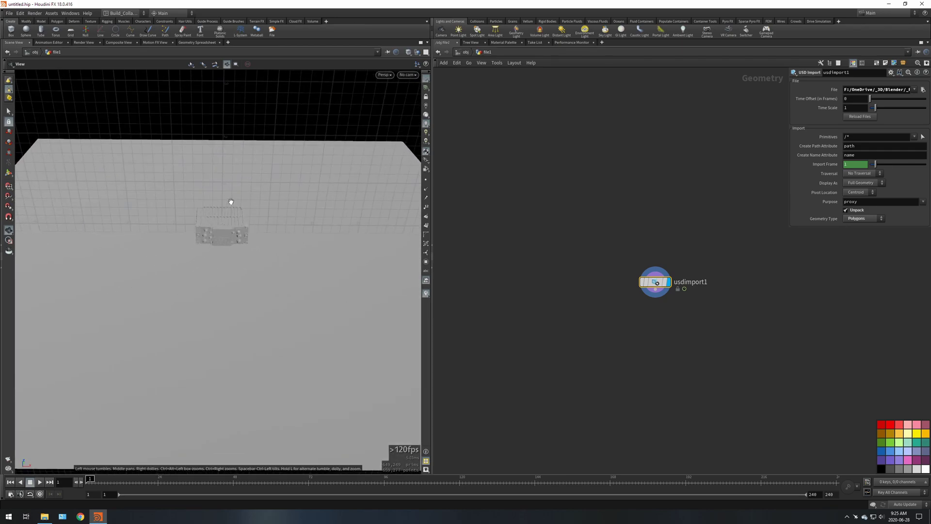
{"action": "left_click_drag", "start_coordinate": [231, 202], "coordinate": [243, 223]}
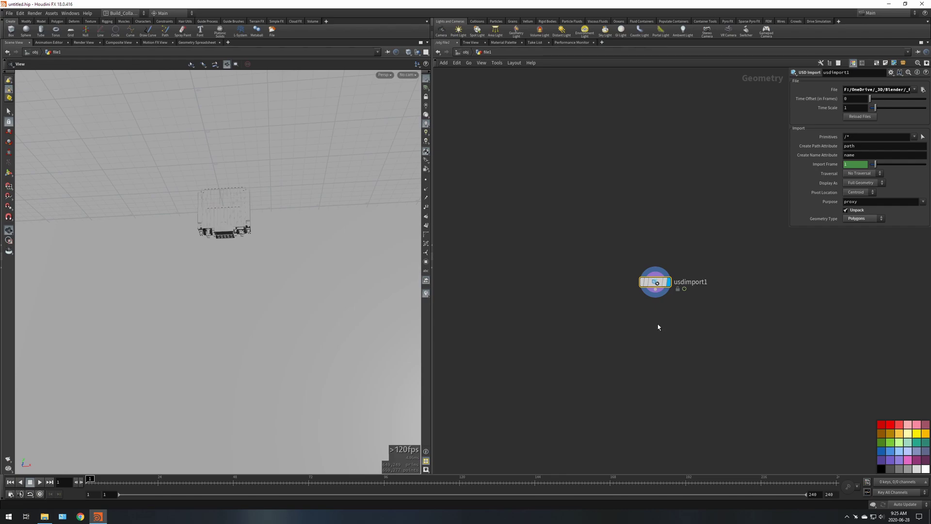
Step: Add a Transform node after the USD import and set its X rotation to -90
{"action": "key", "text": "Tab"}
{"action": "type", "text": "transf"}
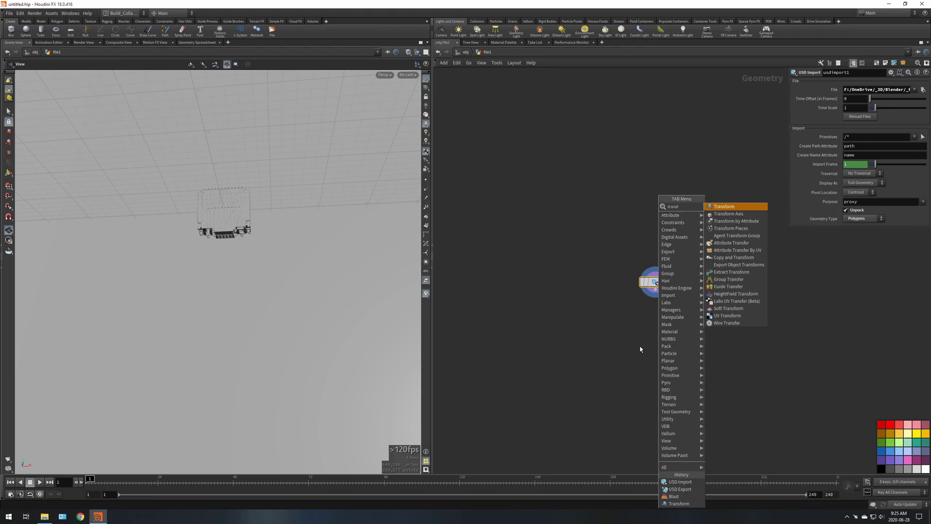
{"action": "key", "text": "Return"}
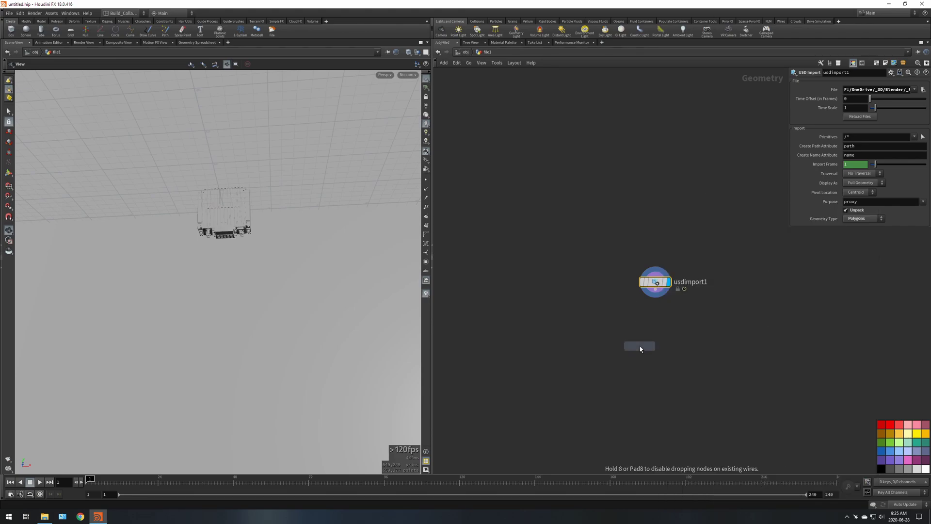
{"action": "left_click", "coordinate": [656, 292]}
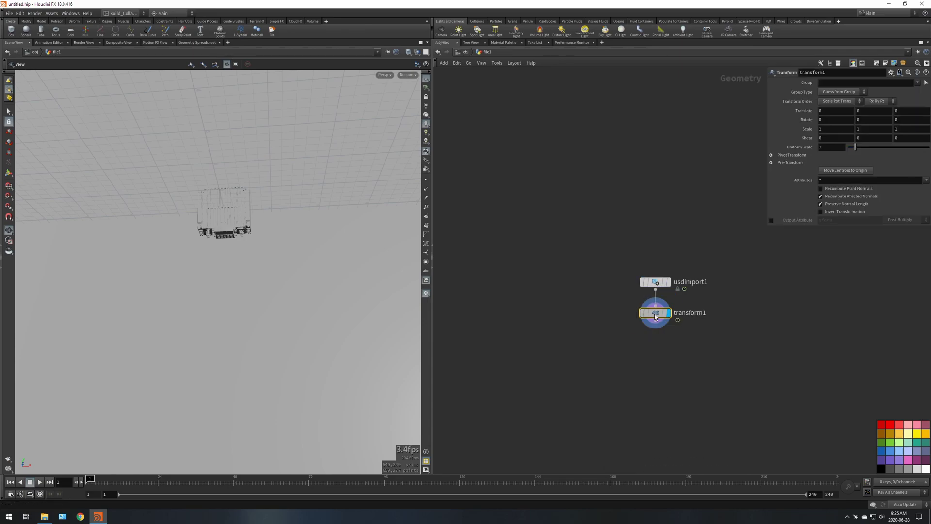
{"action": "left_click", "coordinate": [832, 121]}
{"action": "type", "text": "-90"}
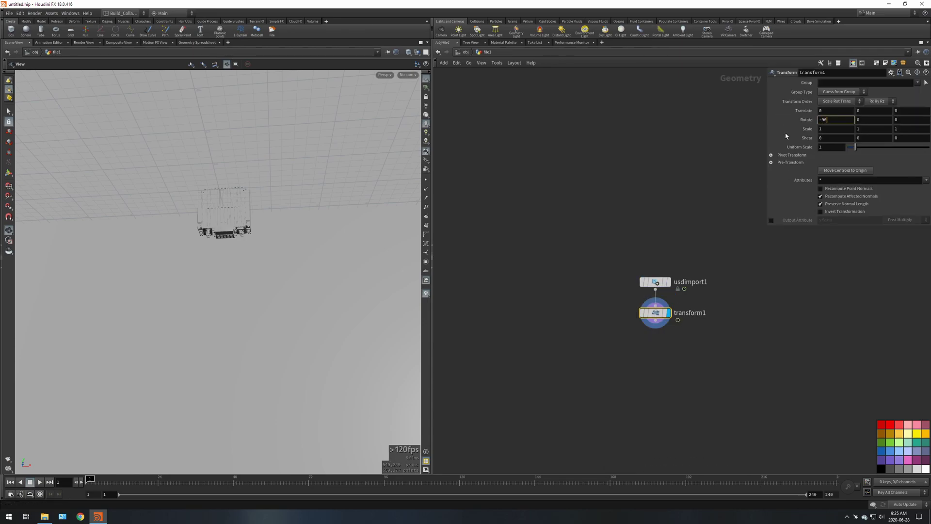
{"action": "key", "text": "Return"}
Step: Add a Blast node after the transform and set its group type to Primitives
{"action": "left_click_drag", "start_coordinate": [212, 189], "coordinate": [218, 270]}
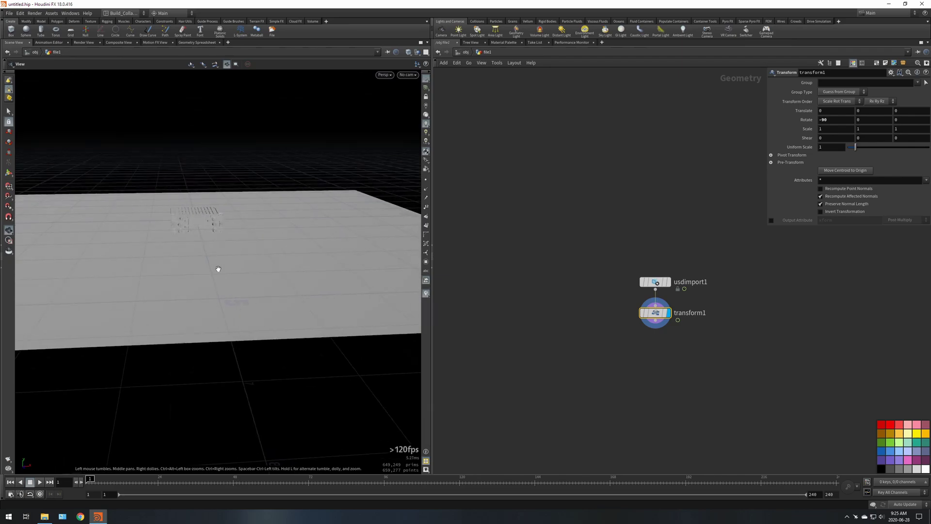
{"action": "scroll", "coordinate": [184, 194], "scroll_direction": "up", "scroll_amount": 8}
{"action": "scroll", "coordinate": [230, 225], "scroll_direction": "down", "scroll_amount": 3}
{"action": "left_click_drag", "start_coordinate": [229, 226], "coordinate": [240, 274]}
{"action": "key", "text": "Tab"}
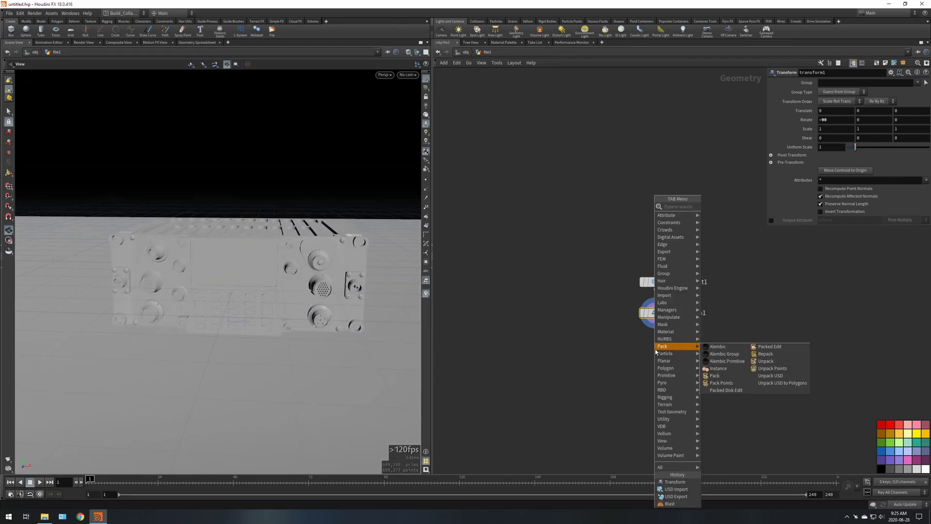
{"action": "type", "text": "blas"}
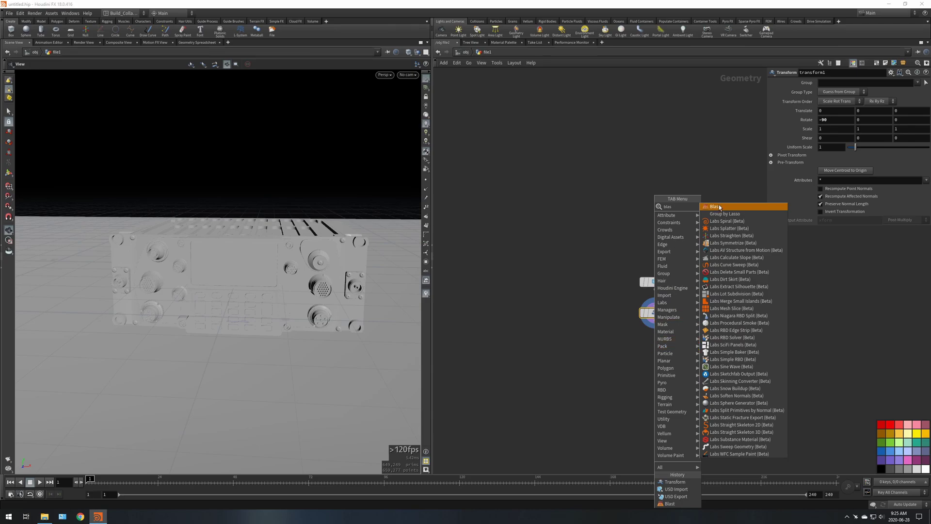
{"action": "left_click", "coordinate": [719, 207]}
{"action": "left_click", "coordinate": [665, 345]}
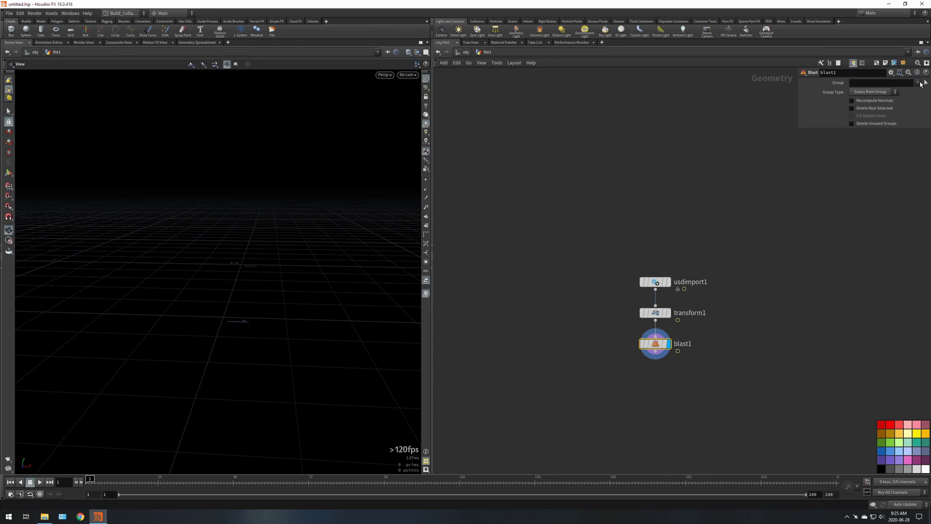
{"action": "left_click", "coordinate": [873, 91]}
{"action": "left_click", "coordinate": [870, 119]}
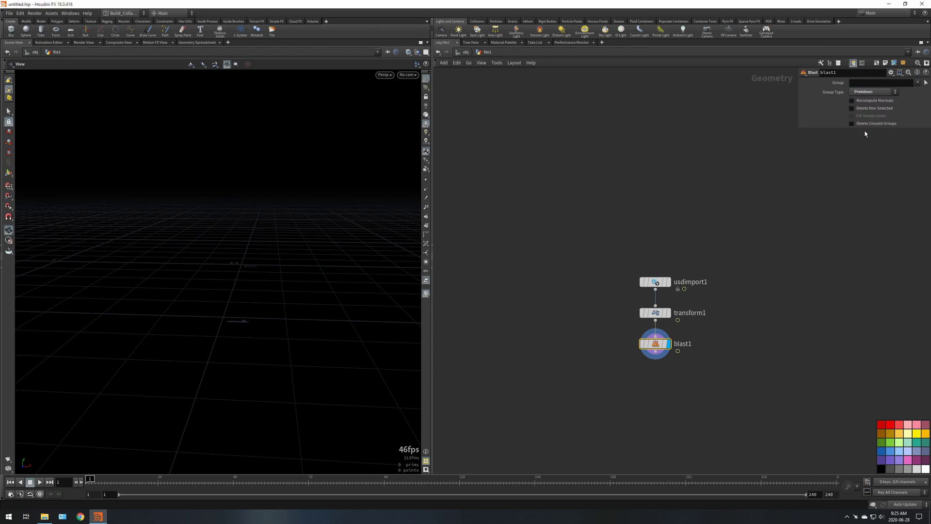
Step: Display the transform's output, pick the floor plane as the Blast group, and display the Blast result
{"action": "left_click", "coordinate": [664, 313]}
{"action": "left_click", "coordinate": [668, 313]}
{"action": "left_click", "coordinate": [658, 343]}
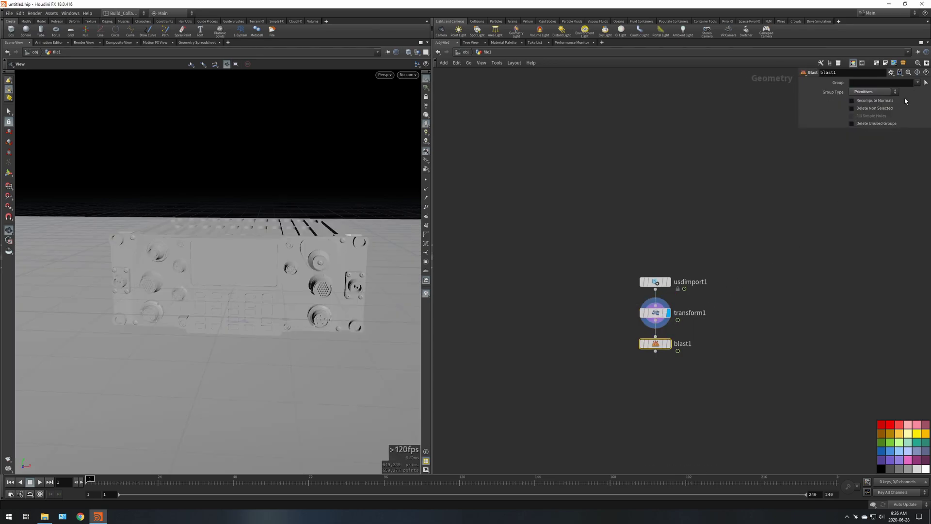
{"action": "left_click", "coordinate": [926, 82]}
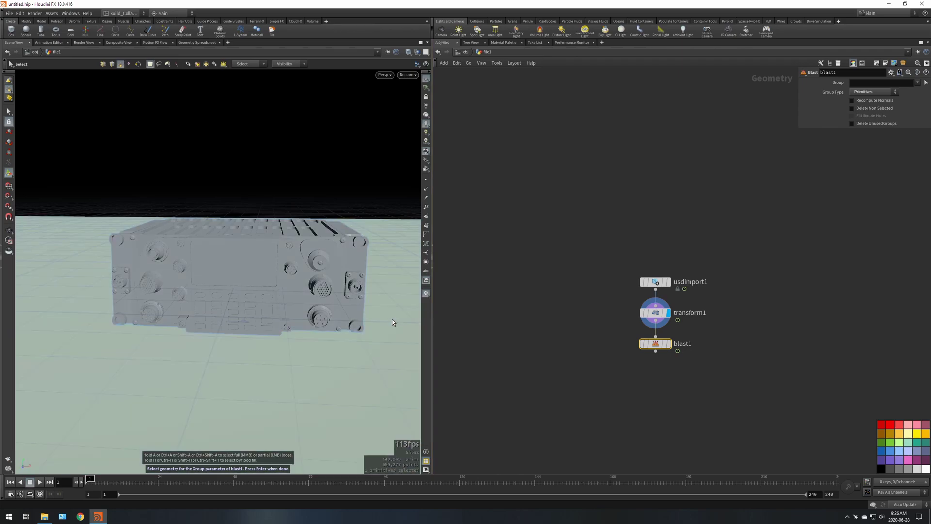
{"action": "key", "text": "Return"}
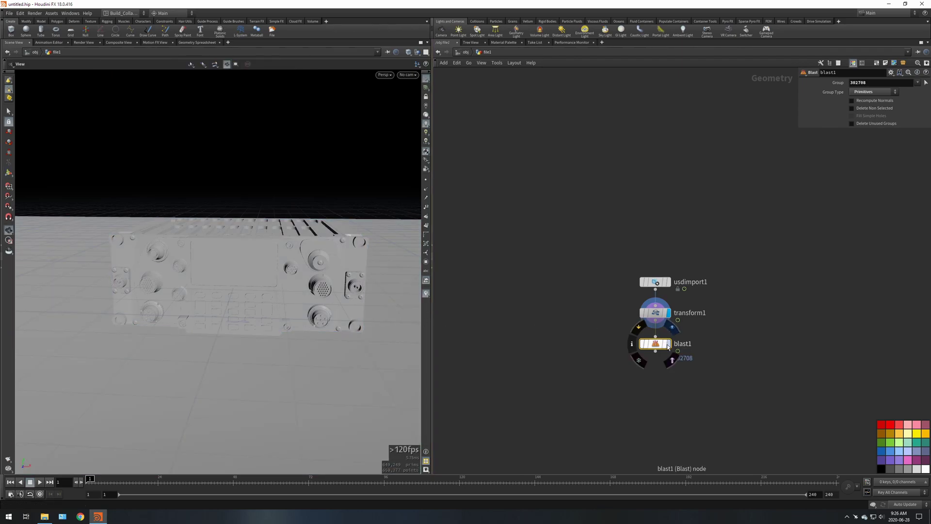
{"action": "left_click", "coordinate": [669, 344]}
Step: Add a USD Export node after the Blast node and make it the displayed node
{"action": "scroll", "coordinate": [263, 334], "scroll_direction": "down", "scroll_amount": 2}
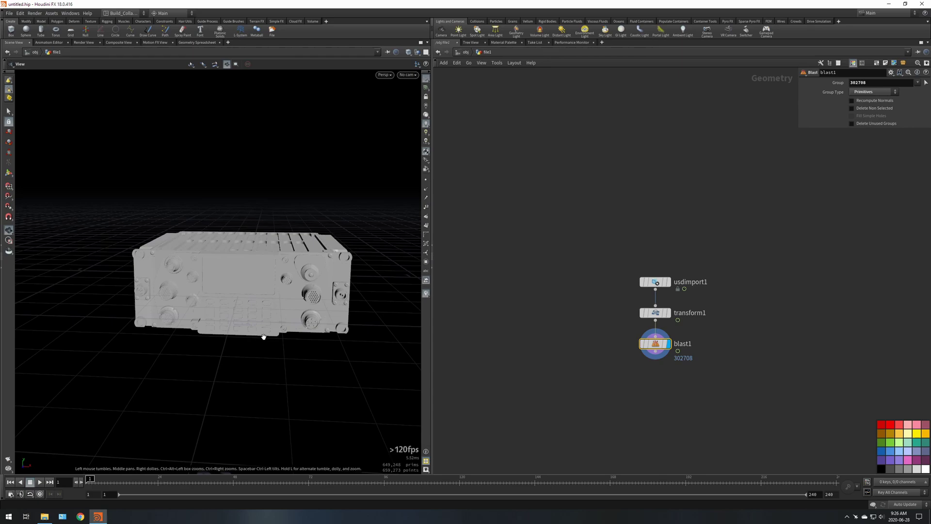
{"action": "mouse_move", "coordinate": [264, 336]}
{"action": "middle_mouse_down"}
{"action": "mouse_move", "coordinate": [265, 309]}
{"action": "mouse_move", "coordinate": [257, 325]}
{"action": "middle_mouse_up"}
{"action": "mouse_move", "coordinate": [258, 324]}
{"action": "left_mouse_down"}
{"action": "mouse_move", "coordinate": [265, 280]}
{"action": "mouse_move", "coordinate": [254, 322]}
{"action": "left_mouse_up"}
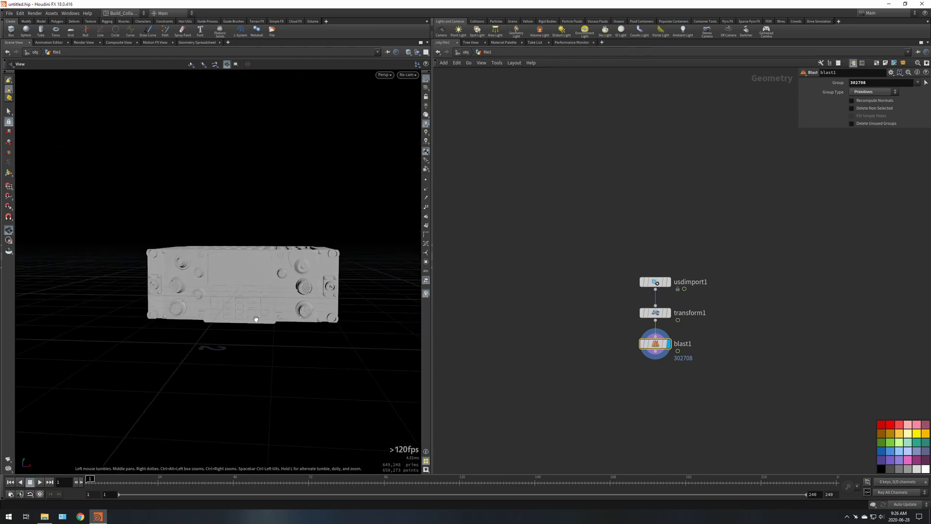
{"action": "key", "text": "Tab"}
{"action": "type", "text": "usde"}
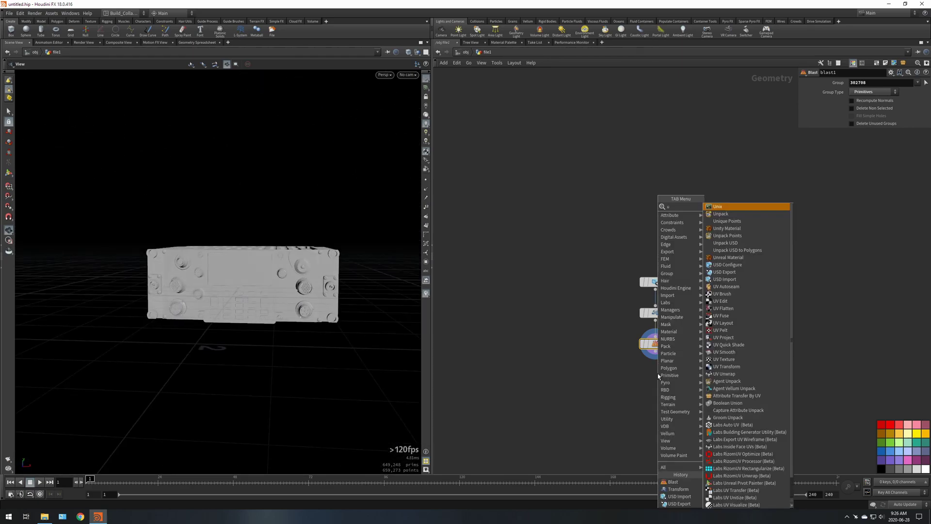
{"action": "key", "text": "Return"}
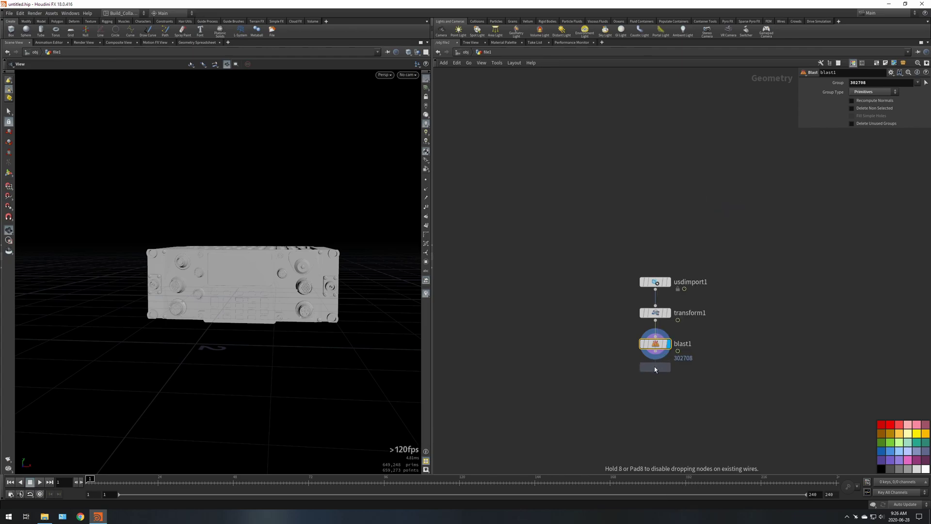
{"action": "left_click", "coordinate": [655, 372]}
{"action": "left_click", "coordinate": [668, 375]}
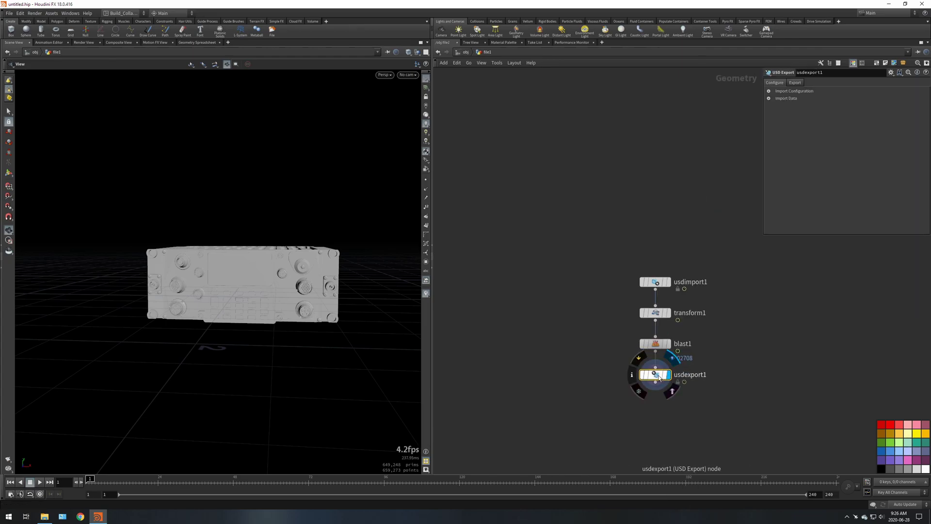
Step: Set the USD export's output to the existing "Military Radio Hard Surface No Floor" file in the project's USD folder and save it to disk
{"action": "left_click", "coordinate": [795, 83]}
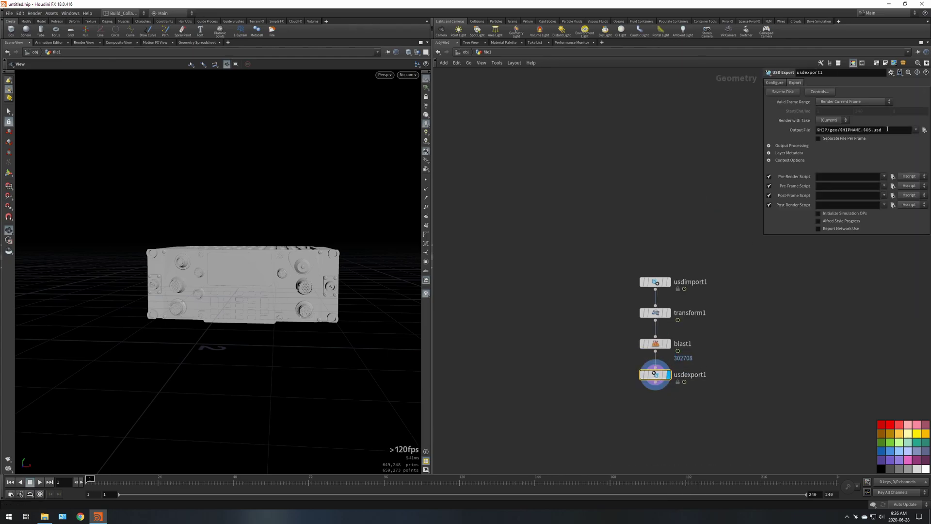
{"action": "left_click", "coordinate": [924, 130]}
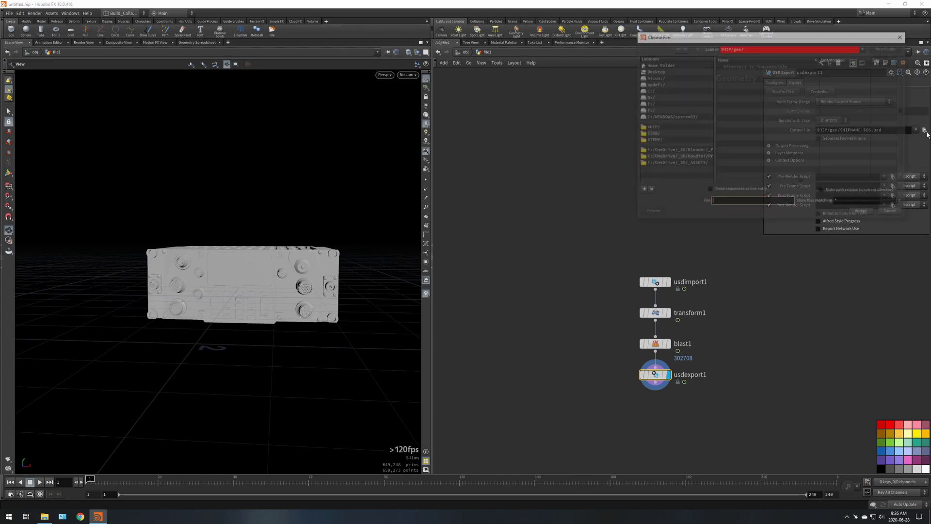
{"action": "left_click", "coordinate": [687, 151]}
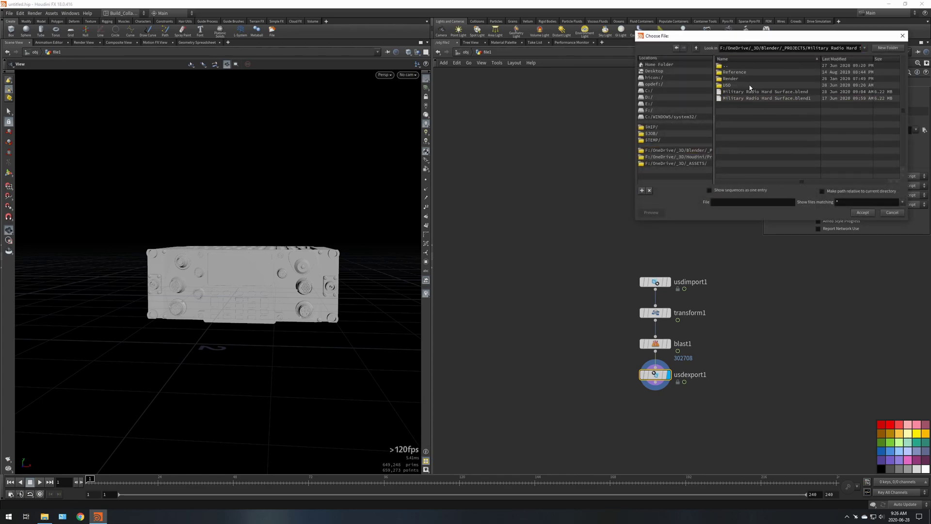
{"action": "double_click", "coordinate": [728, 84]}
{"action": "left_click", "coordinate": [770, 71]}
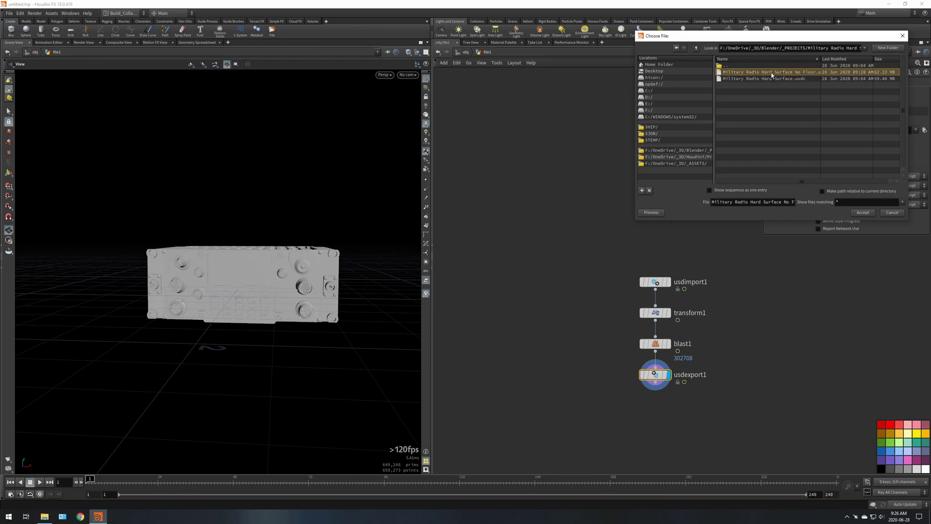
{"action": "left_click", "coordinate": [860, 213]}
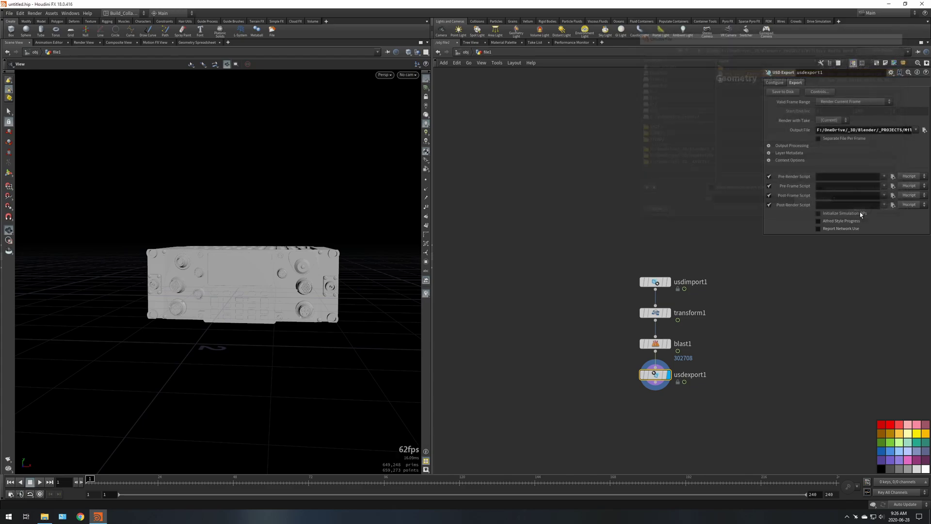
{"action": "left_click", "coordinate": [789, 92]}
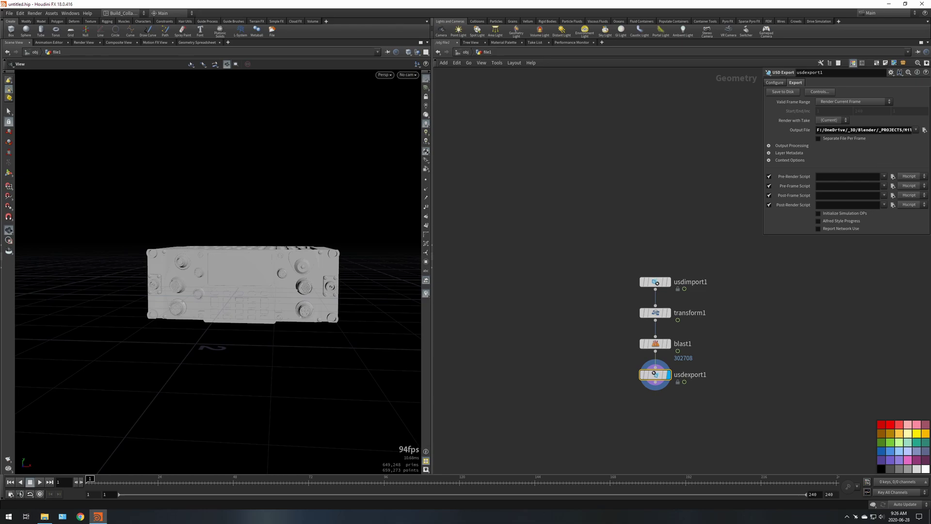
Step: Add a second USD Import node and load the "Military Radio Hard Surface No Floor" file into it
{"action": "key", "text": "Tab"}
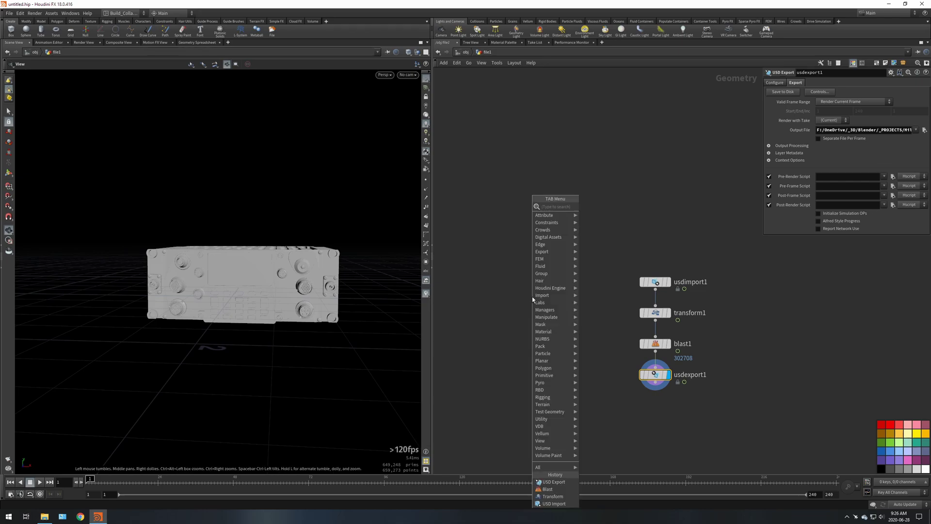
{"action": "type", "text": "usdi"}
{"action": "key", "text": "Return"}
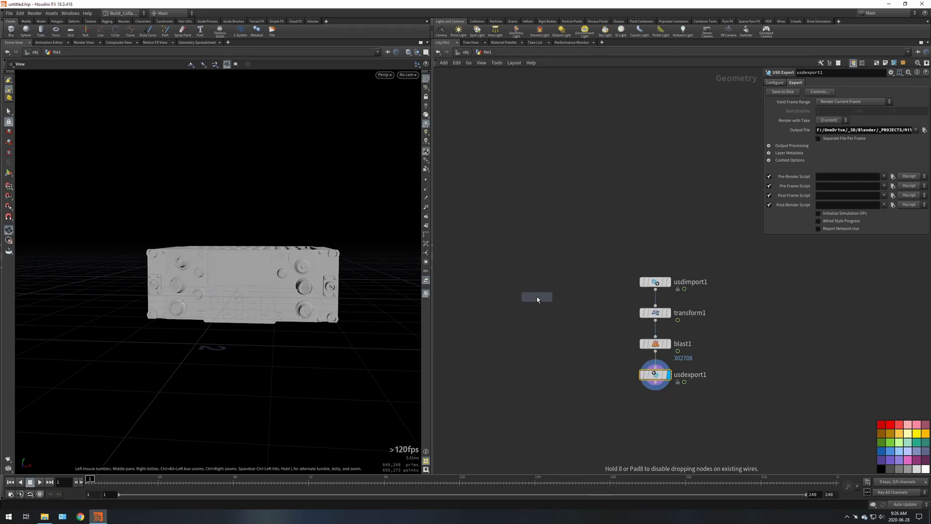
{"action": "left_click", "coordinate": [543, 280]}
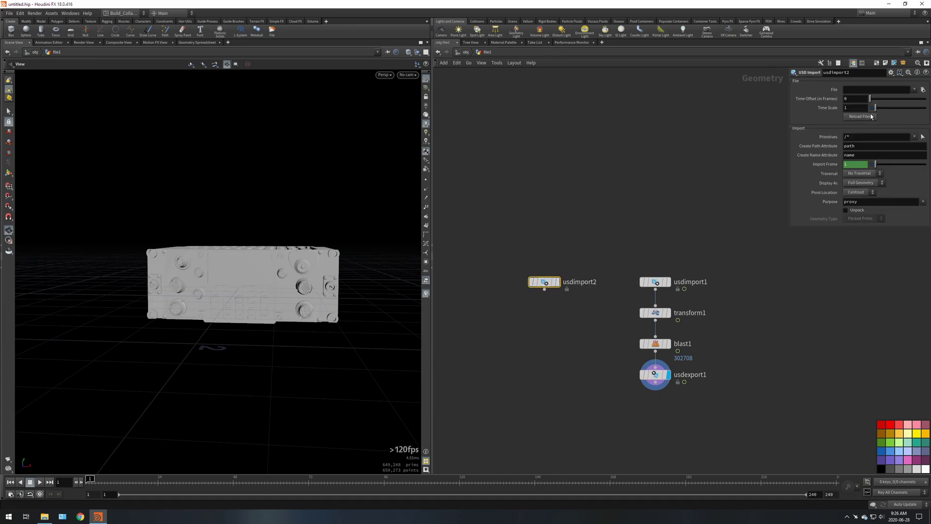
{"action": "left_click", "coordinate": [922, 90]}
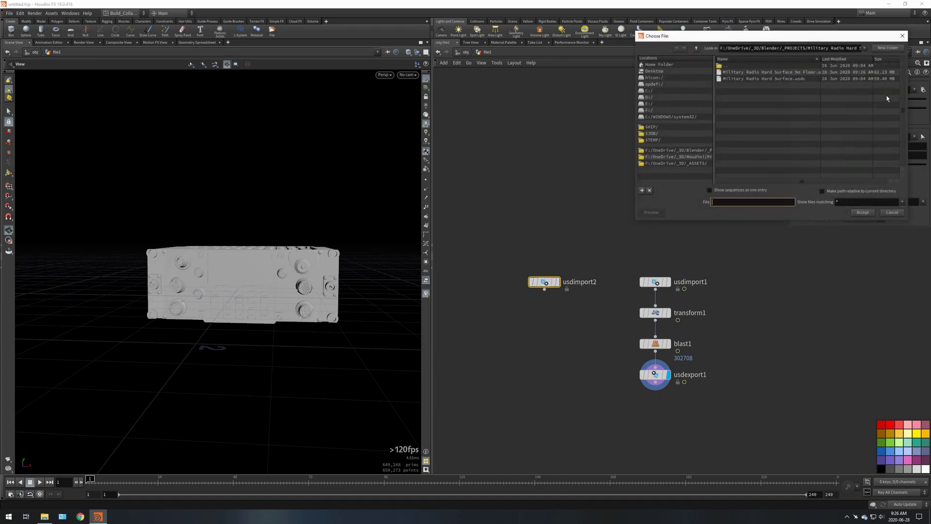
{"action": "double_click", "coordinate": [767, 73]}
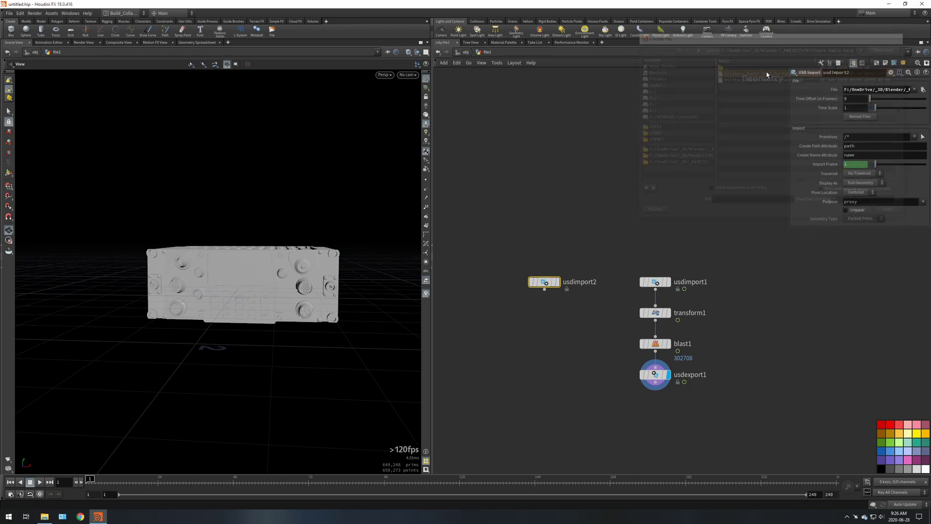
Step: Display the new USD import's output, compare it with the original import, and inspect the radio's underside and front
{"action": "left_click", "coordinate": [557, 283]}
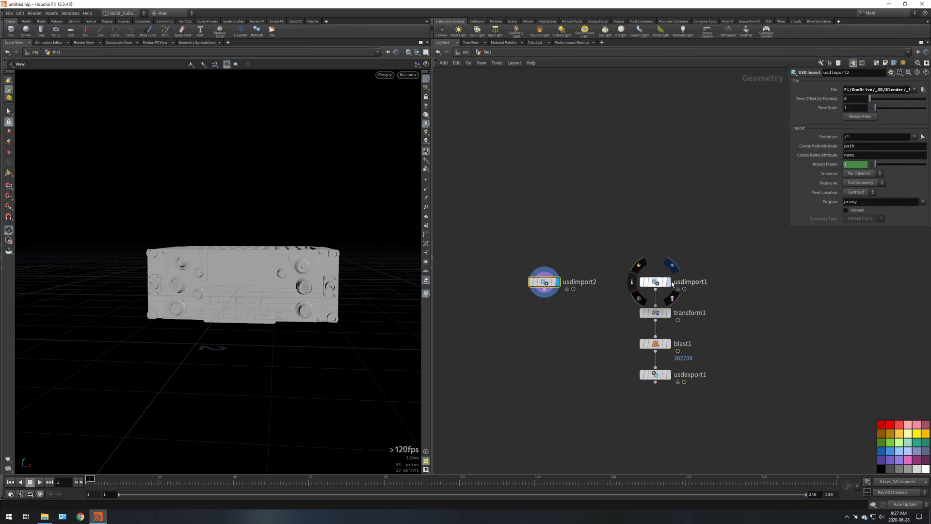
{"action": "left_click", "coordinate": [668, 282]}
{"action": "left_click_drag", "start_coordinate": [252, 336], "coordinate": [257, 311]}
{"action": "left_click", "coordinate": [557, 284]}
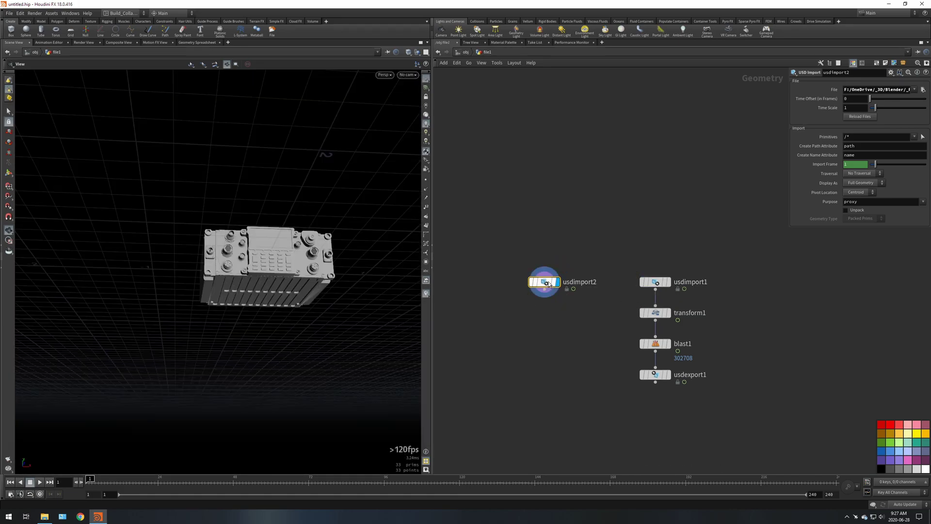
{"action": "left_click_drag", "start_coordinate": [262, 272], "coordinate": [237, 256]}
Step: Review the USD Export node's frame range options, keeping Render Current Frame
{"action": "left_click", "coordinate": [656, 373]}
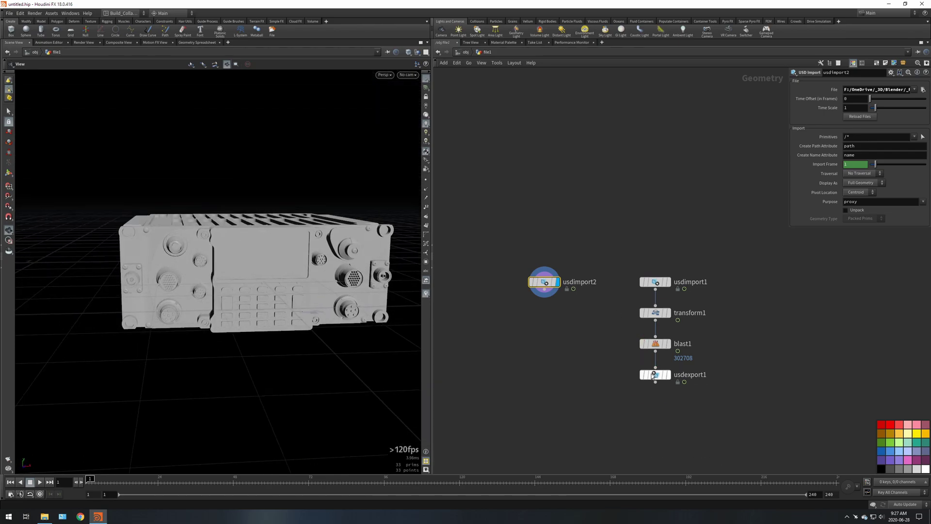
{"action": "middle_click_drag", "start_coordinate": [597, 325], "coordinate": [530, 281]}
{"action": "mouse_move", "coordinate": [588, 328]}
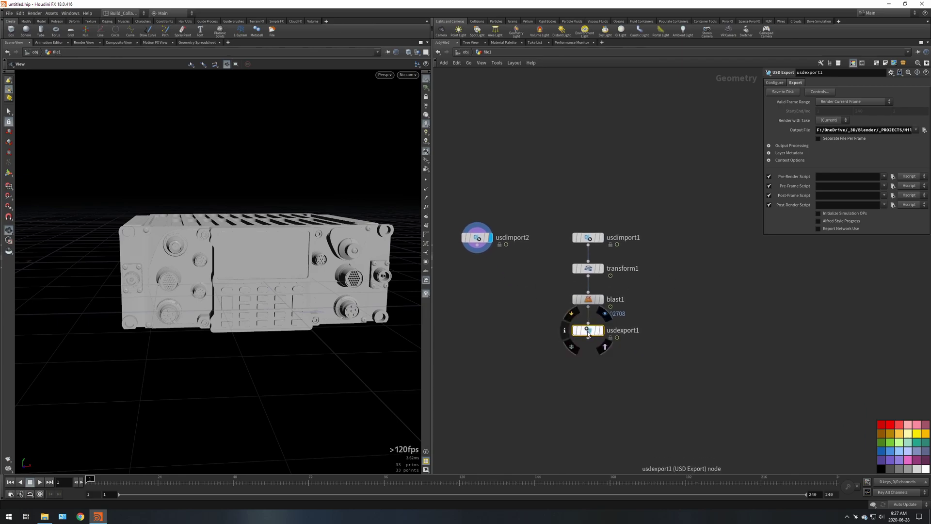
{"action": "left_click", "coordinate": [843, 101]}
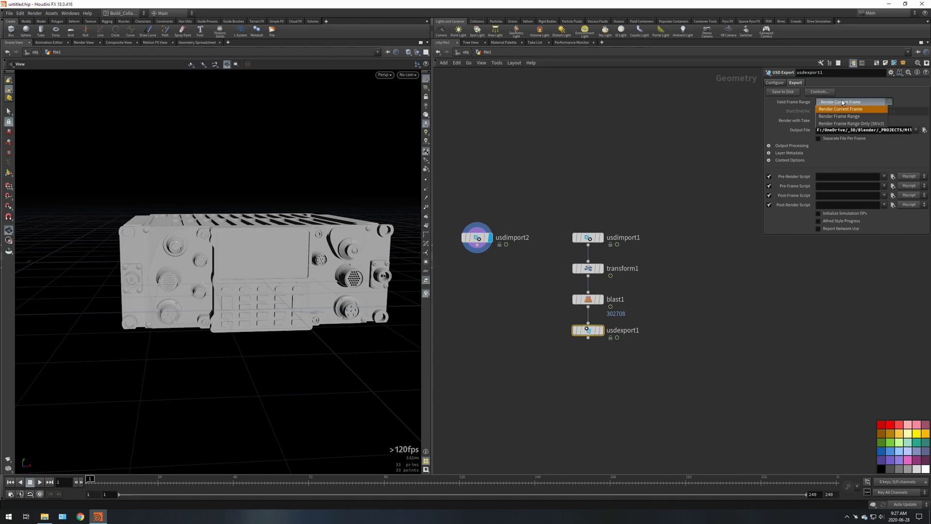
{"action": "left_click", "coordinate": [843, 107]}
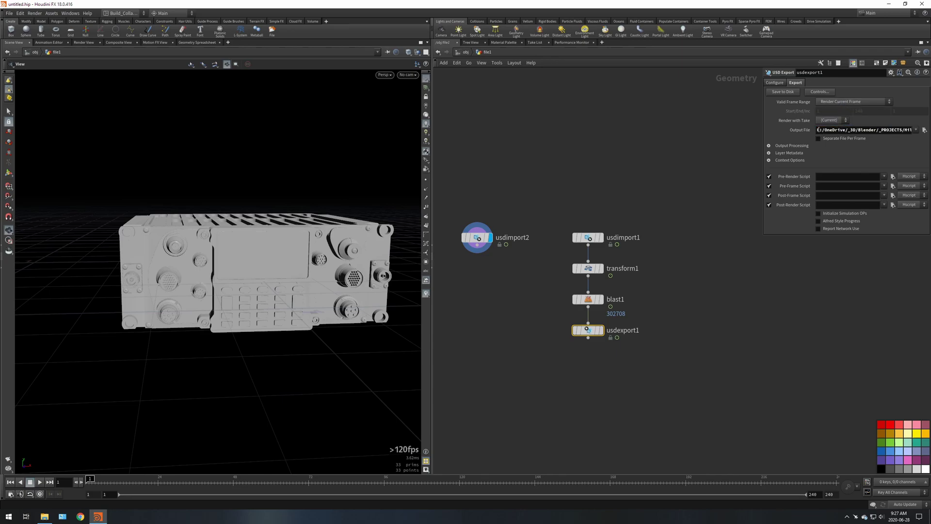
{"action": "middle_click_drag", "start_coordinate": [510, 282], "coordinate": [583, 303]}
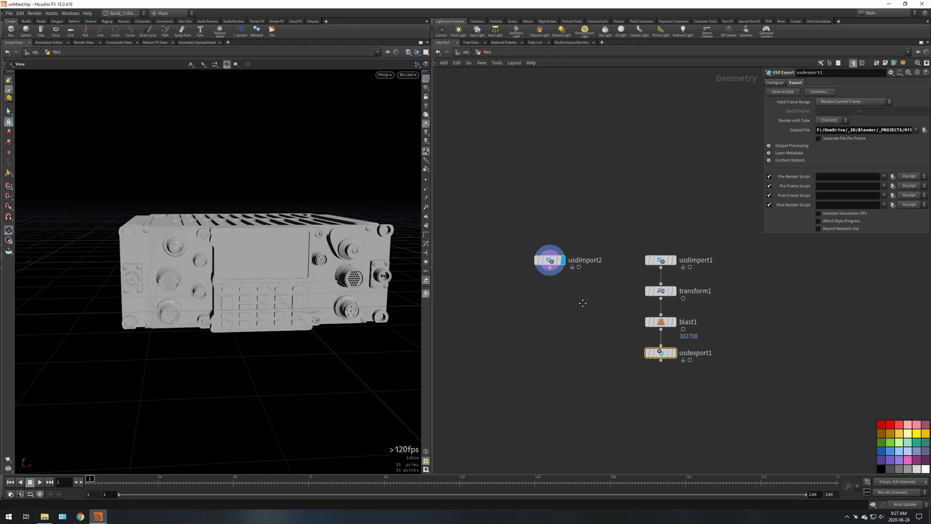
{"action": "left_click_drag", "start_coordinate": [272, 283], "coordinate": [293, 295]}
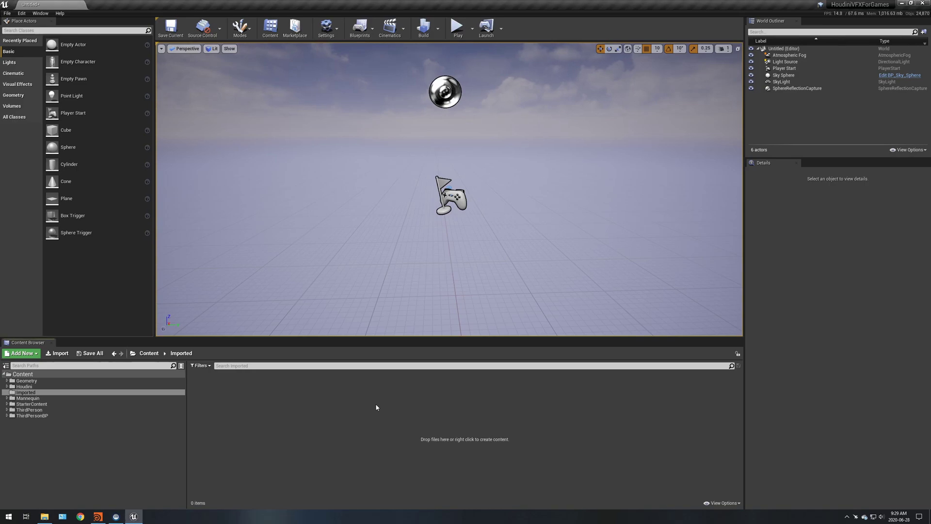
Step: Switch to Unreal Editor, open the USD Stage window and dock it as a tab in the main window
{"action": "left_click", "coordinate": [47, 13]}
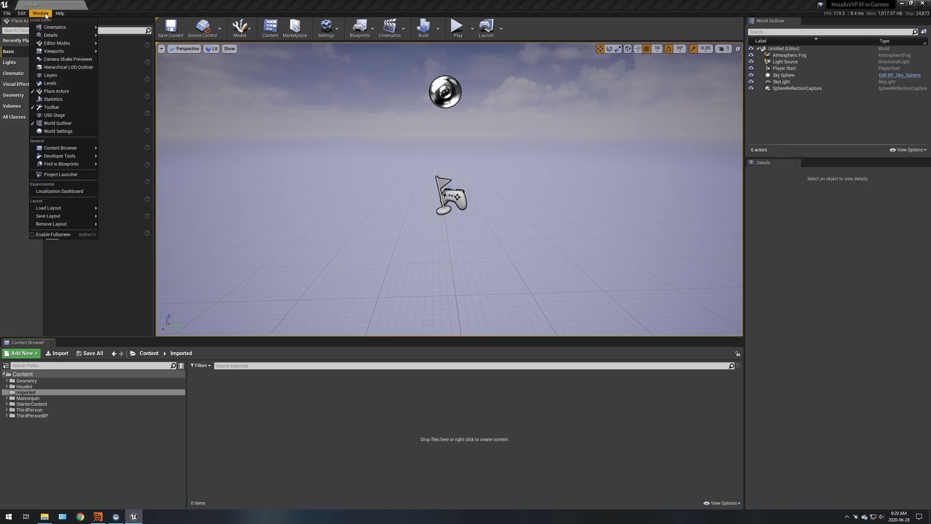
{"action": "left_click", "coordinate": [54, 115]}
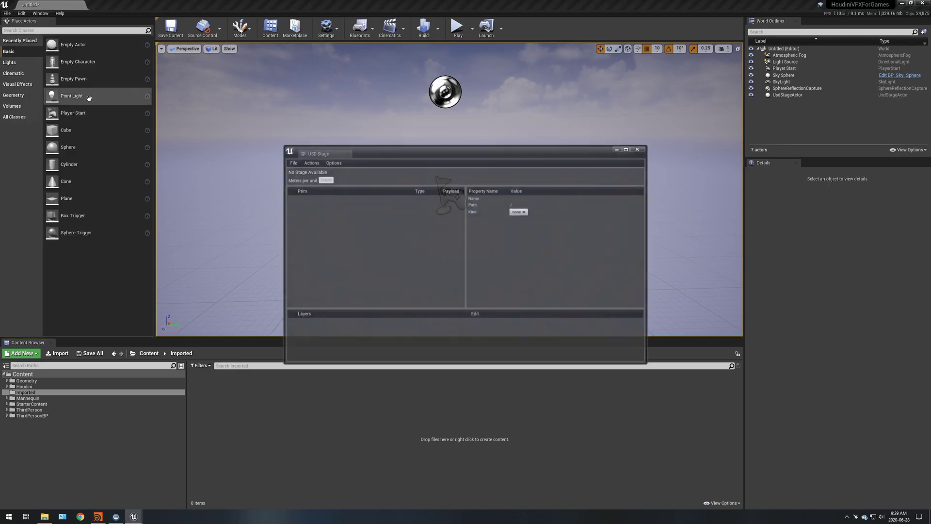
{"action": "double_click", "coordinate": [308, 154]}
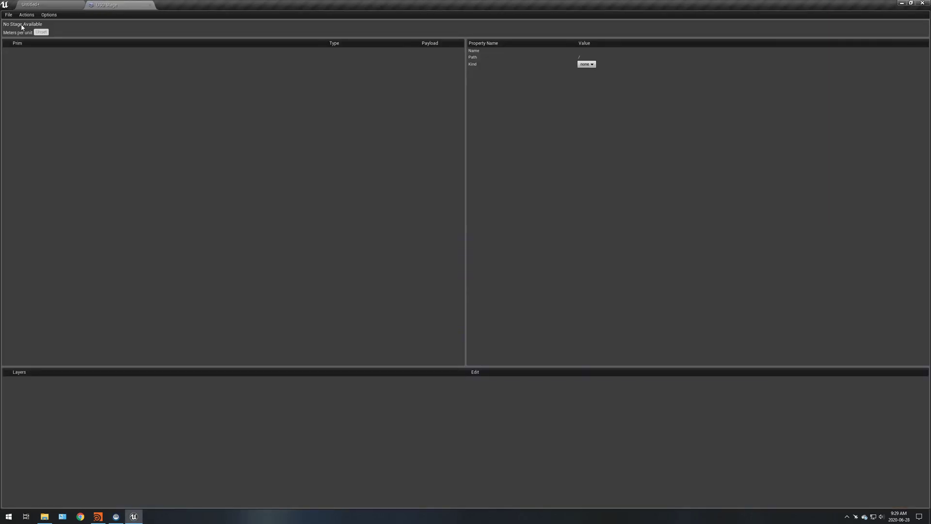
Step: Open "Military Radio Hard Surface No Floor.usdc" from the project's USD folder in the USD Stage
{"action": "left_click", "coordinate": [9, 14]}
{"action": "left_click", "coordinate": [16, 39]}
{"action": "double_click", "coordinate": [150, 79]}
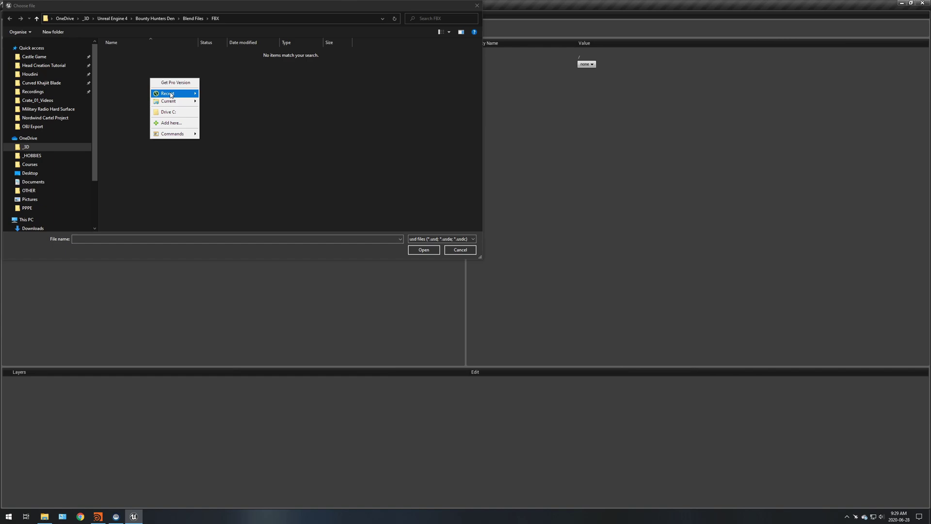
{"action": "mouse_move", "coordinate": [169, 93]}
{"action": "left_click", "coordinate": [260, 141]}
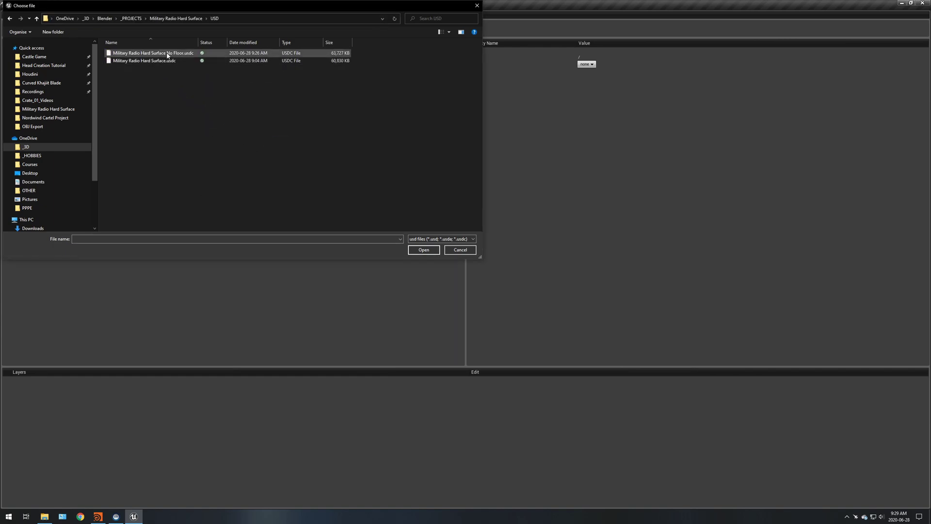
{"action": "double_click", "coordinate": [168, 53]}
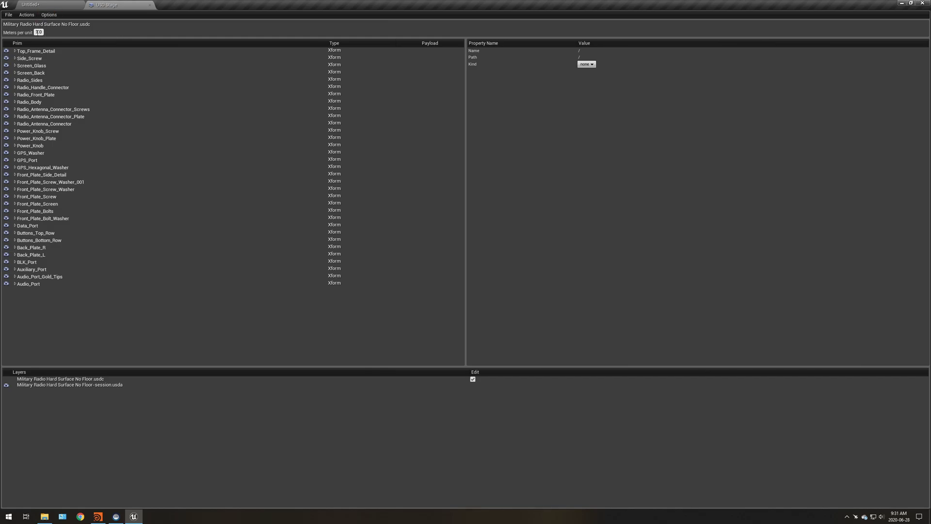
Step: Return to the level, look at the radio up close, and move its Front_Plate_Screen part down to Z -130
{"action": "left_click", "coordinate": [41, 4]}
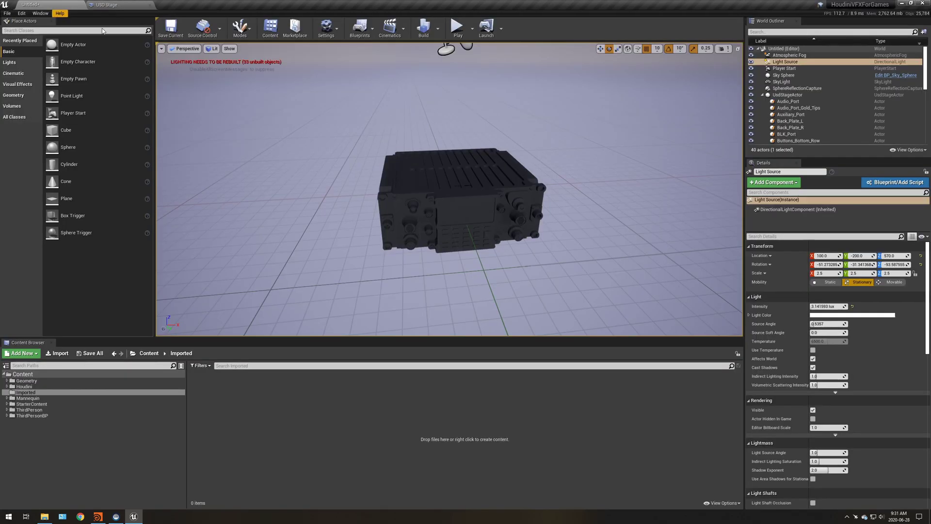
{"action": "right_click_drag", "start_coordinate": [449, 189], "coordinate": [377, 187]}
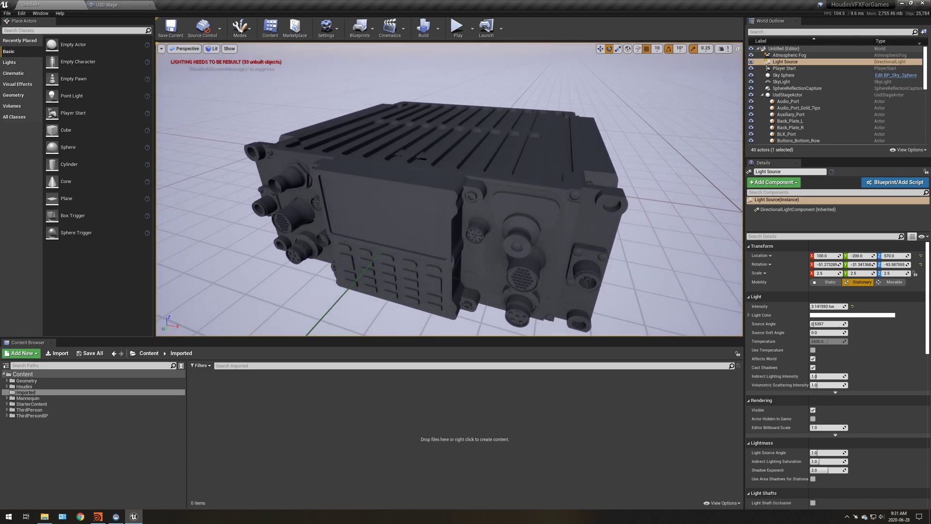
{"action": "left_click", "coordinate": [425, 178]}
{"action": "key", "text": "w"}
{"action": "left_click_drag", "start_coordinate": [452, 150], "coordinate": [453, 335]}
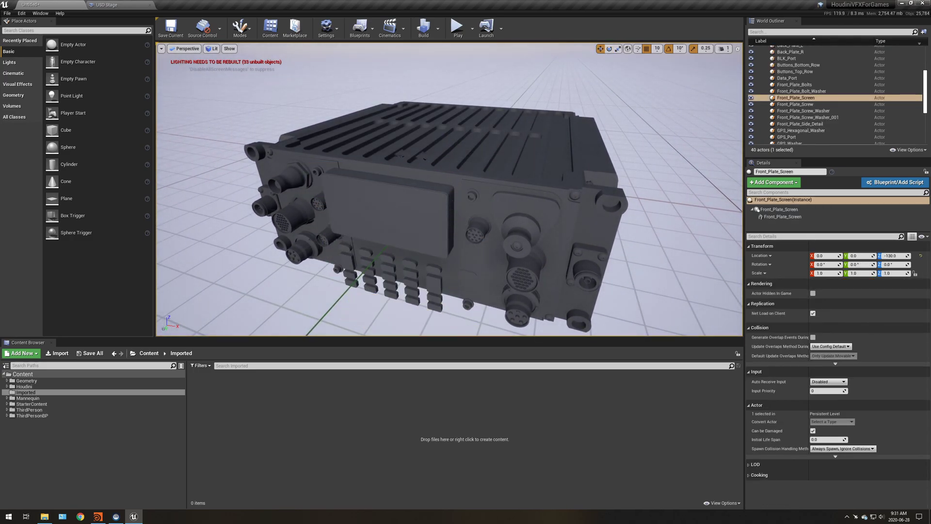
Step: Move the Screen_Glass part down out of the radio and try moving the Screen_Back part along Z
{"action": "left_click", "coordinate": [386, 225]}
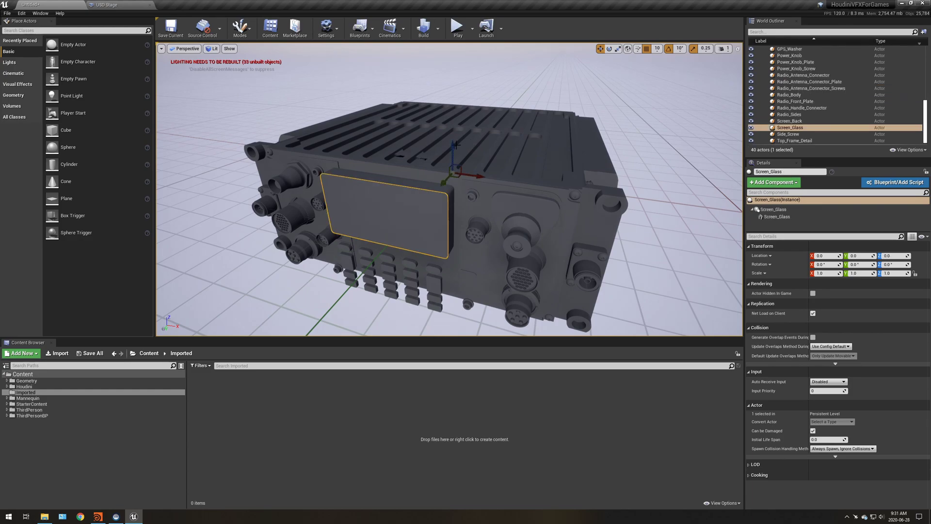
{"action": "left_click_drag", "start_coordinate": [456, 145], "coordinate": [454, 242]}
{"action": "left_click", "coordinate": [403, 191]}
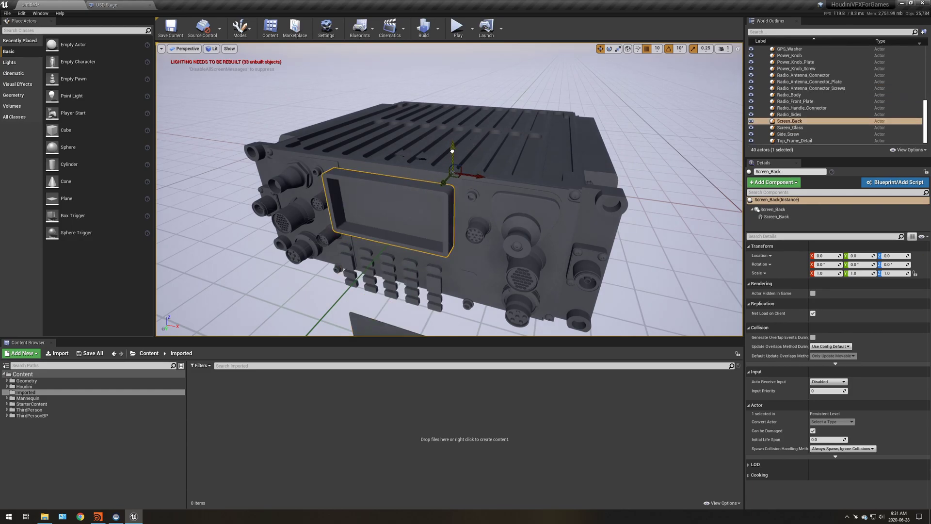
{"action": "mouse_move", "coordinate": [452, 151]}
{"action": "left_mouse_down"}
{"action": "mouse_move", "coordinate": [461, 108]}
{"action": "mouse_move", "coordinate": [461, 139]}
{"action": "left_mouse_up"}
Step: Undo the moves of the Screen_Back and Screen_Glass parts
{"action": "key", "text": "ctrl+z"}
{"action": "key", "text": "ctrl+z"}
{"action": "key", "text": "ctrl+z"}
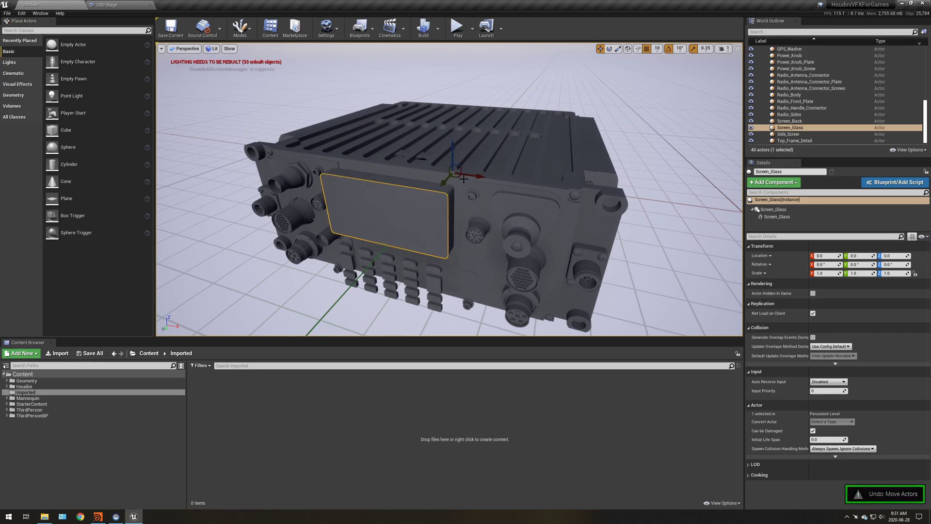
{"action": "key", "text": "ctrl+z"}
Step: Select all the radio parts under UsdStageActor, from Audio_Port to Top_Frame_Detail, and frame them in the viewport
{"action": "scroll", "coordinate": [812, 100], "scroll_direction": "up", "scroll_amount": 10}
{"action": "left_click", "coordinate": [790, 102]}
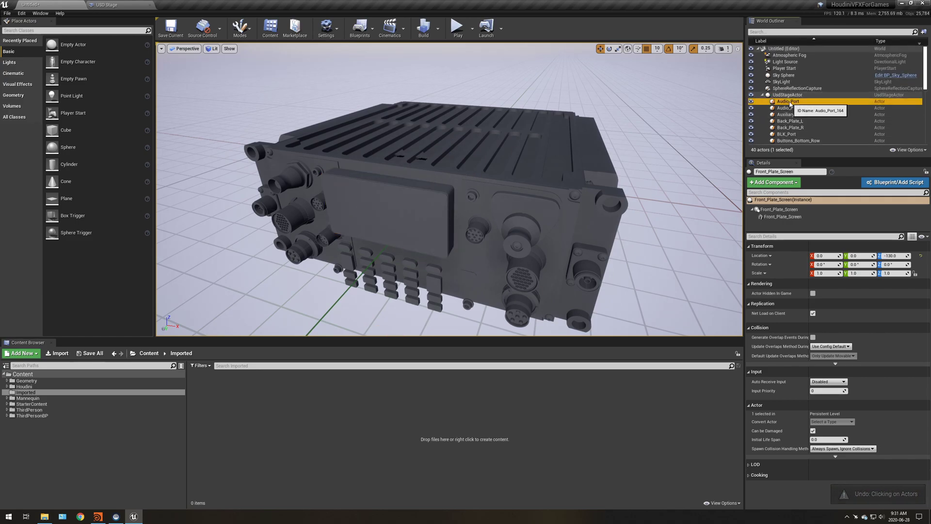
{"action": "scroll", "coordinate": [815, 97], "scroll_direction": "down", "scroll_amount": 8}
{"action": "left_click", "coordinate": [794, 141], "text": "shift"}
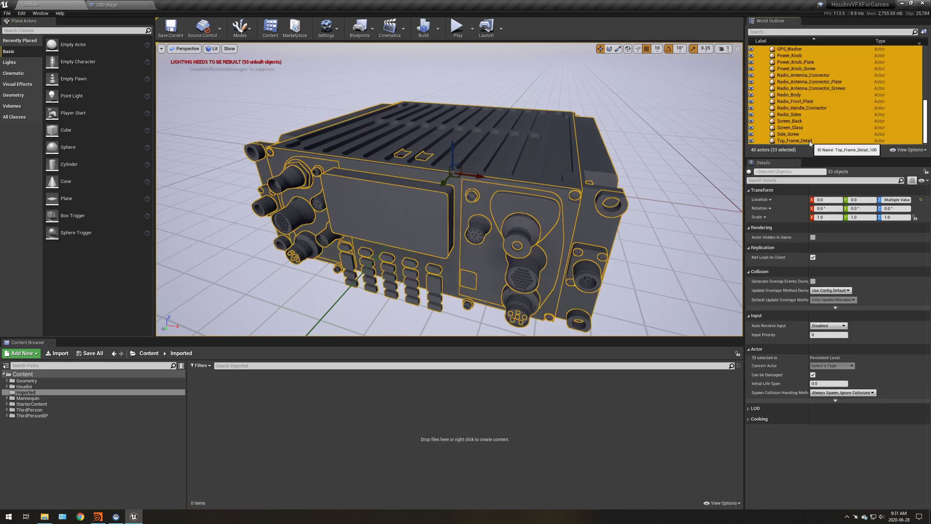
{"action": "key", "text": "f"}
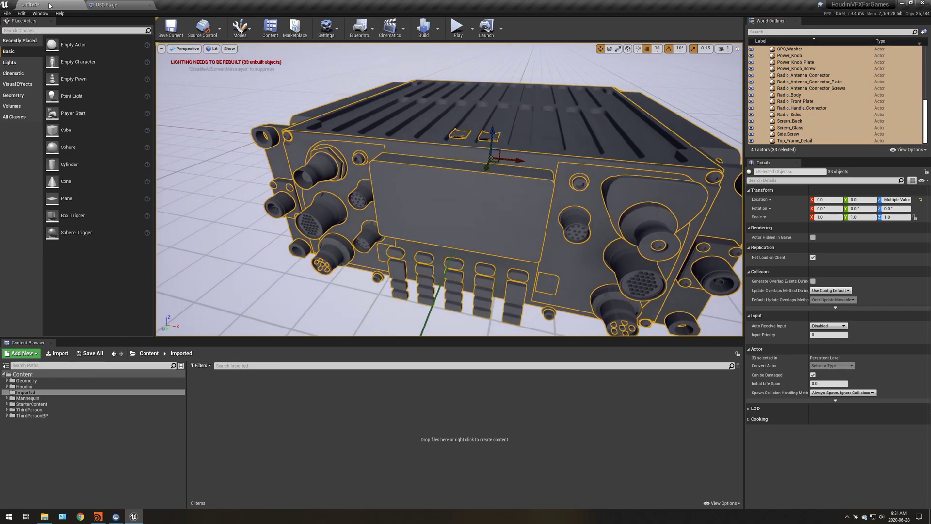
Step: Reload the USD stage from disk
{"action": "left_click", "coordinate": [92, 5]}
{"action": "left_click", "coordinate": [10, 15]}
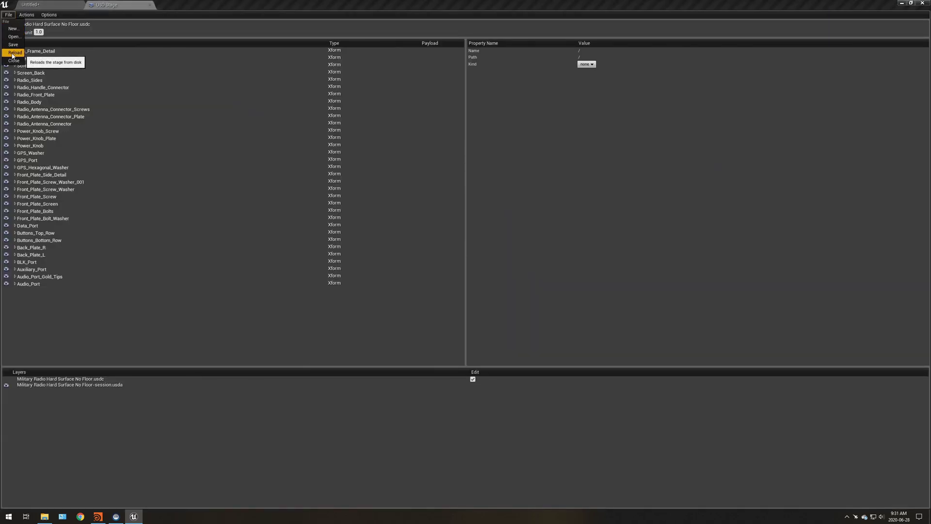
{"action": "left_click", "coordinate": [12, 54]}
Step: Return to the level and undo back through the move of the Front_Plate_Screen part
{"action": "left_click", "coordinate": [39, 5]}
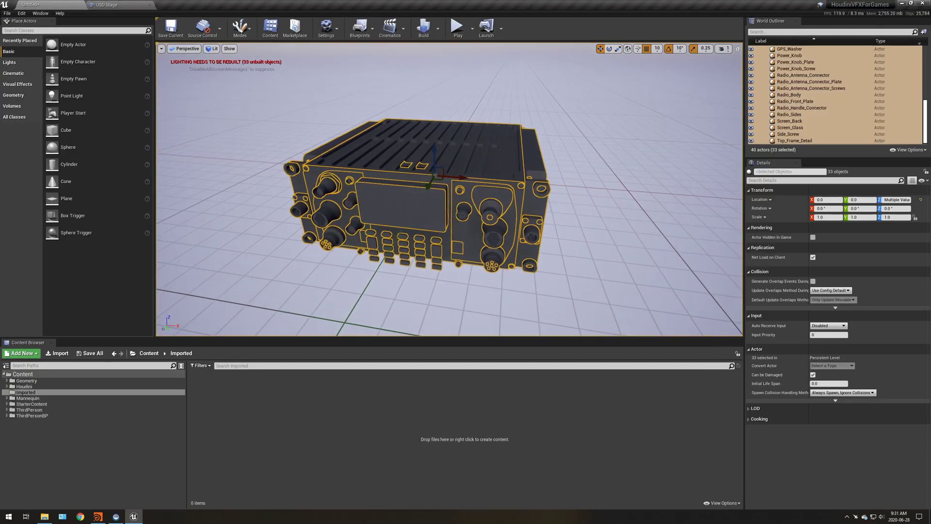
{"action": "key", "text": "ctrl+z"}
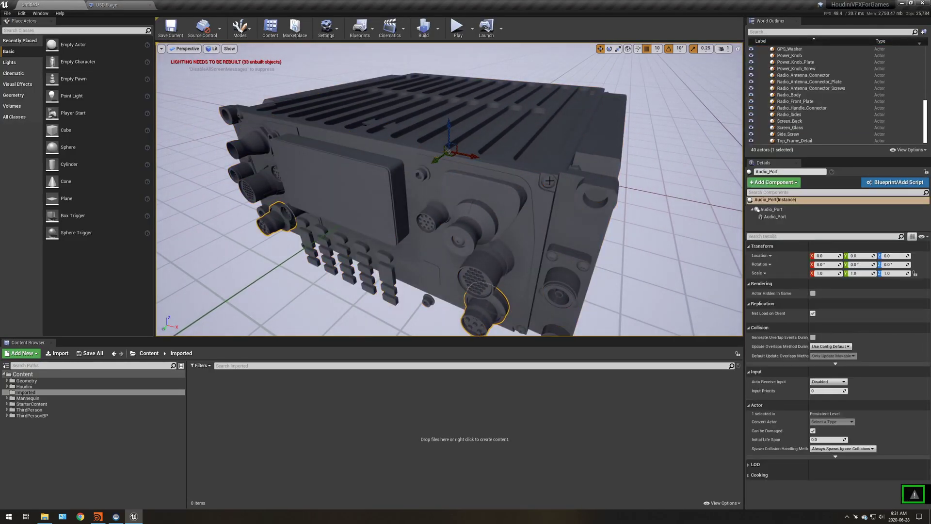
{"action": "key", "text": "ctrl+z"}
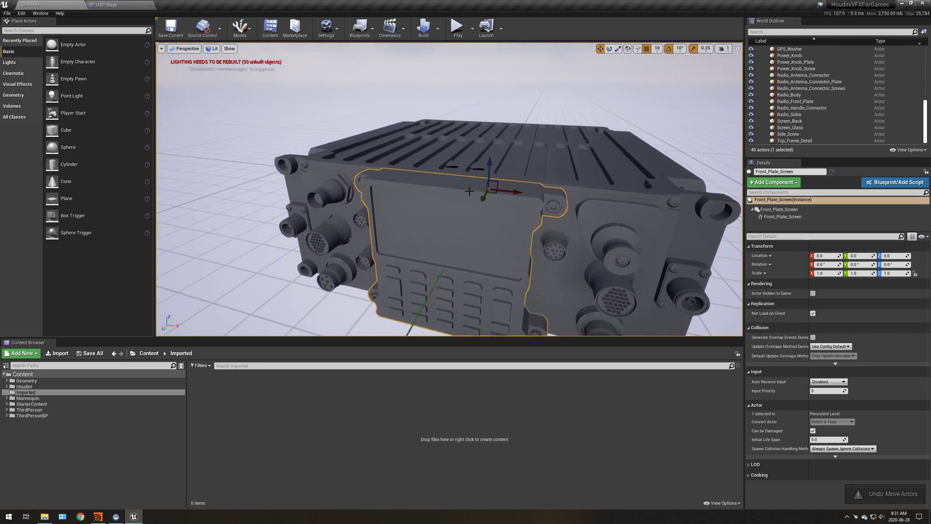